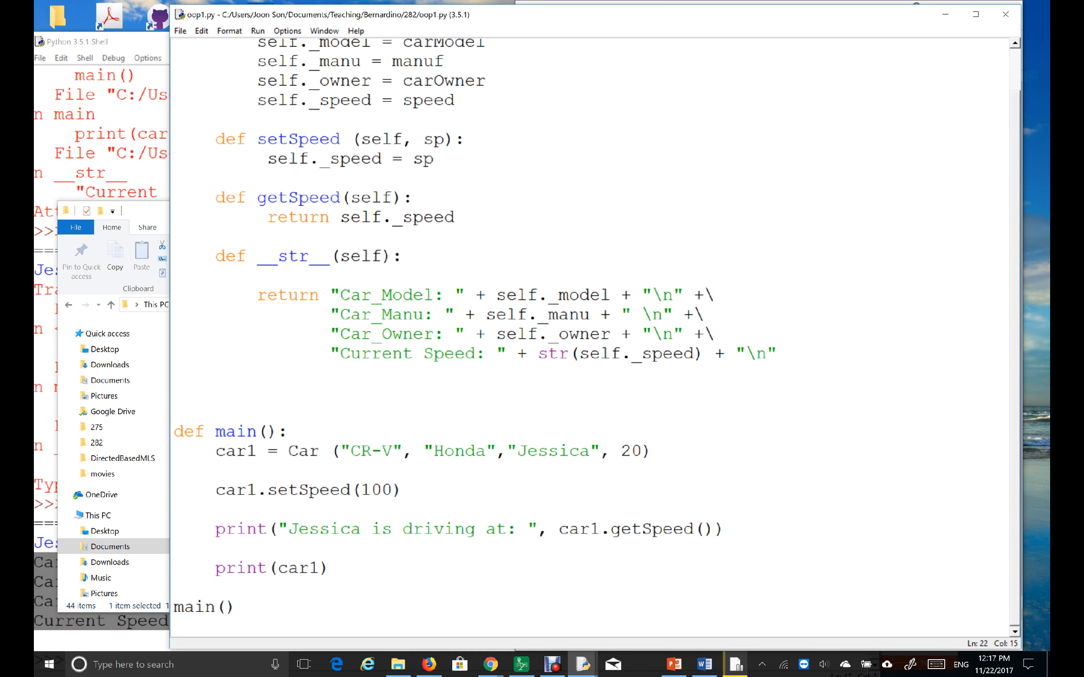
- Review the car1 line and the model assignment in the constructor
key("Down")
key("Down")
key("End")
scroll(597, 332, "up", 1)
scroll(598, 333, "up", 2)
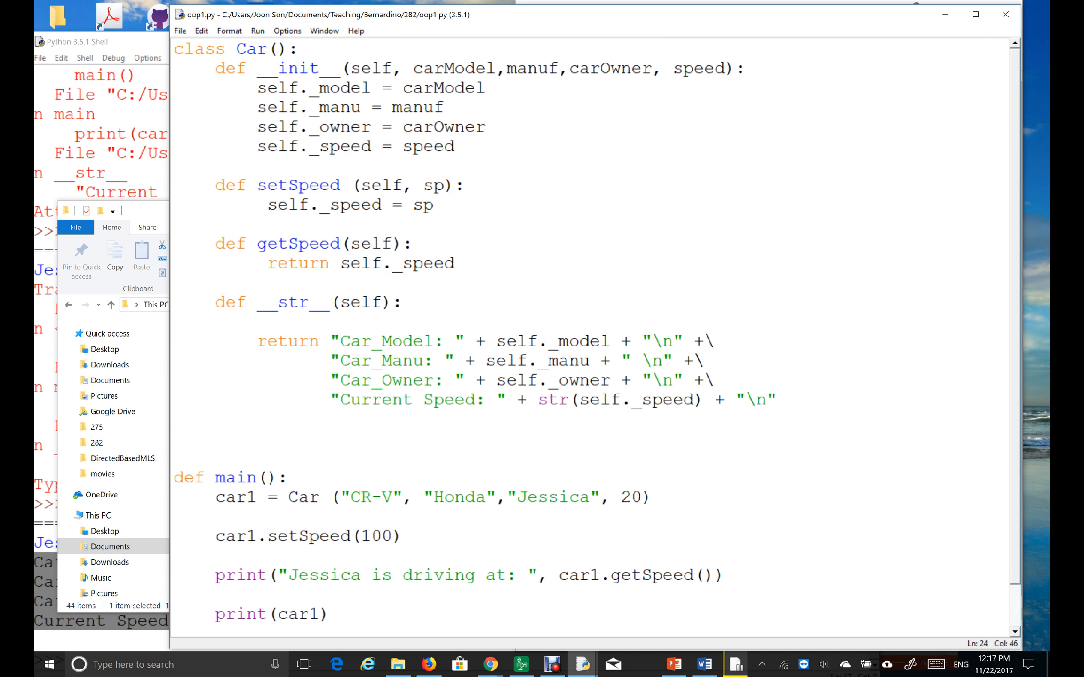
left_click_drag(319, 88, 486, 88)
key("Down")
key("Down")
key("Down")
scroll(593, 340, "down", 1)
scroll(592, 338, "up", 1)
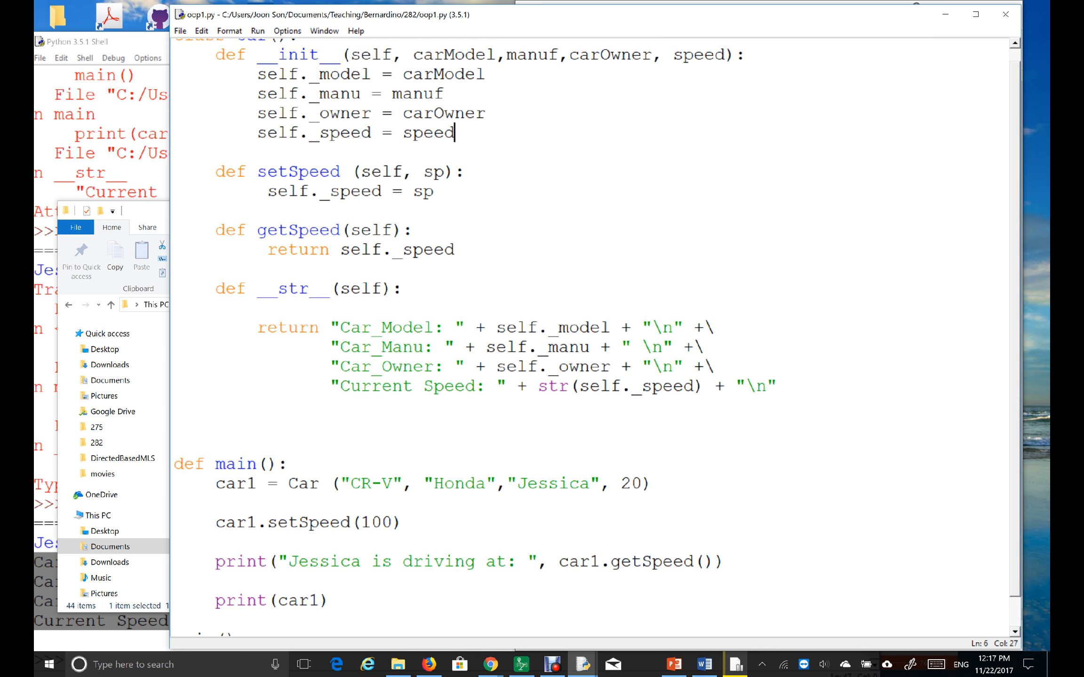
- Open blank lines after getSpeed at method indentation, checking the constructor's model attribute
key("Down")
key("Down")
key("Down")
key("Return")
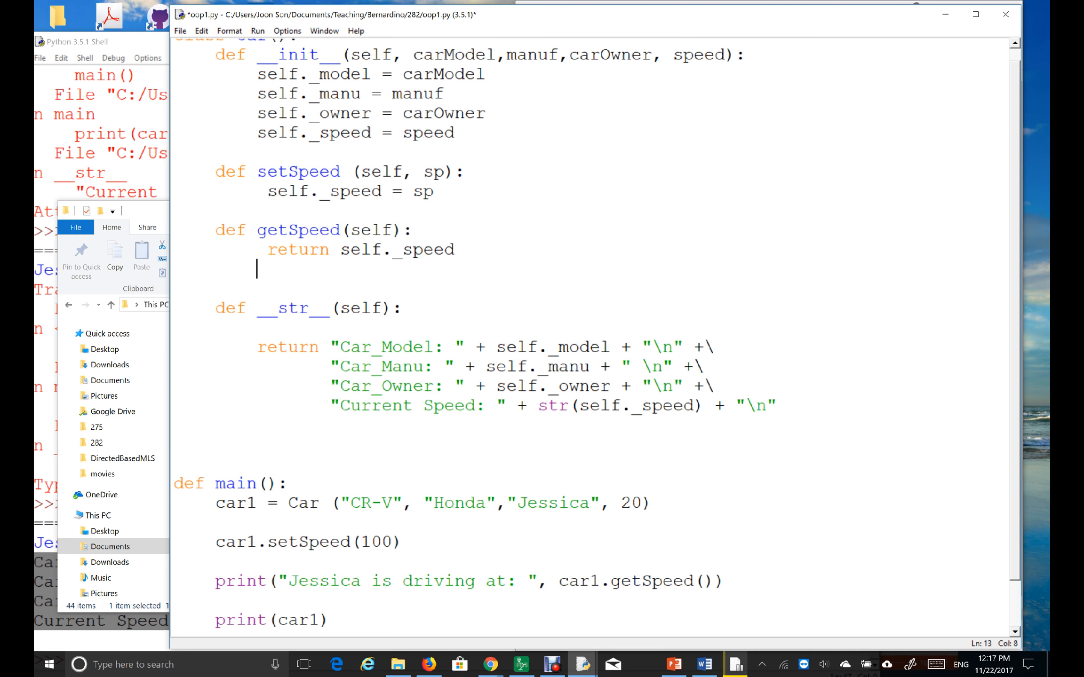
key("Return")
key("BackSpace")
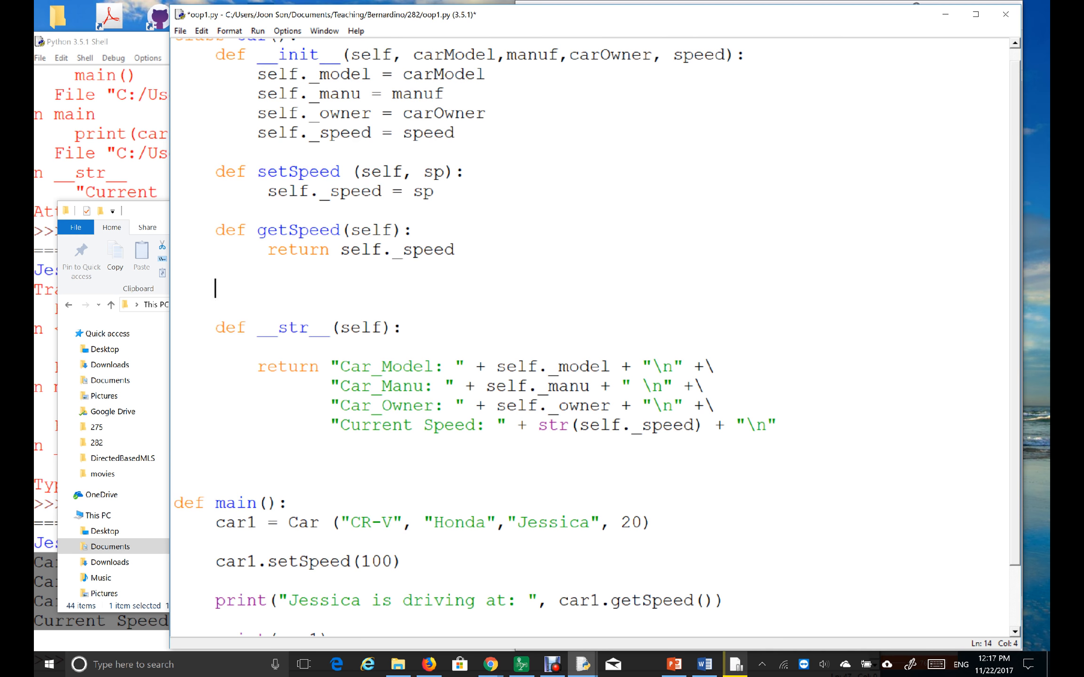
left_click_drag(318, 74, 362, 74)
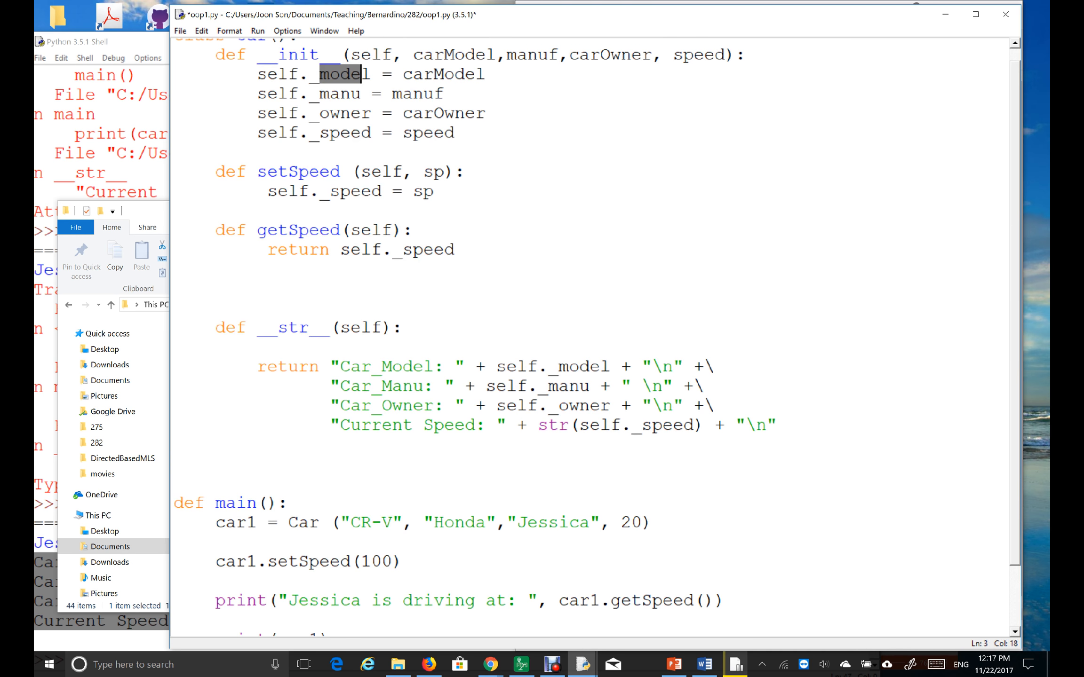
type("de")
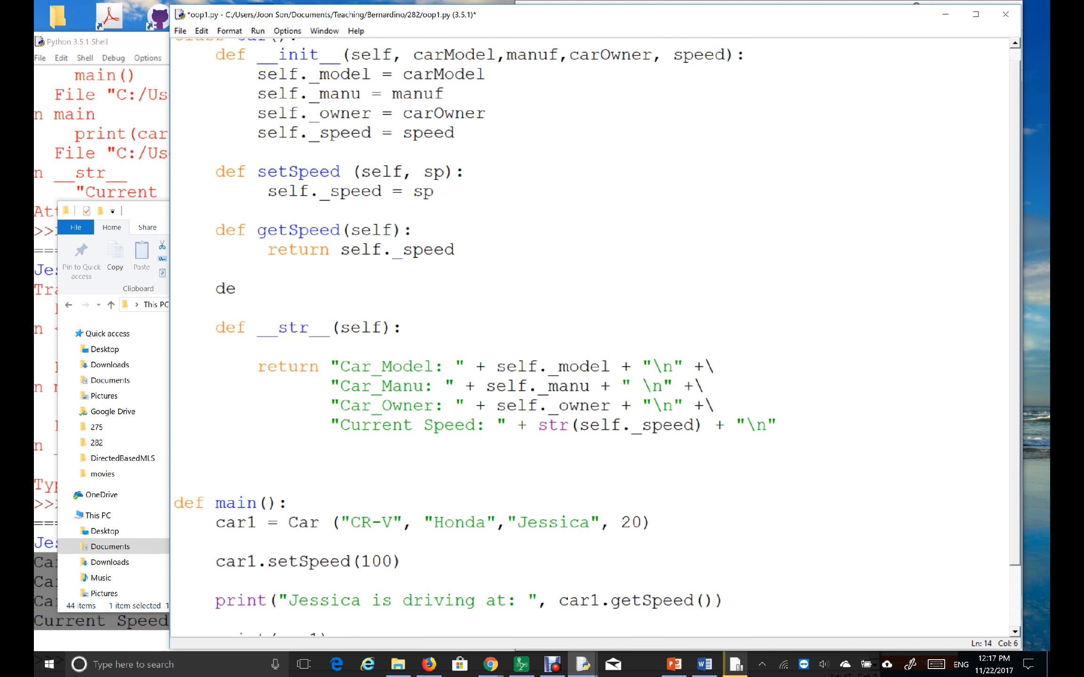
type("f ")
type("se")
type("tM")
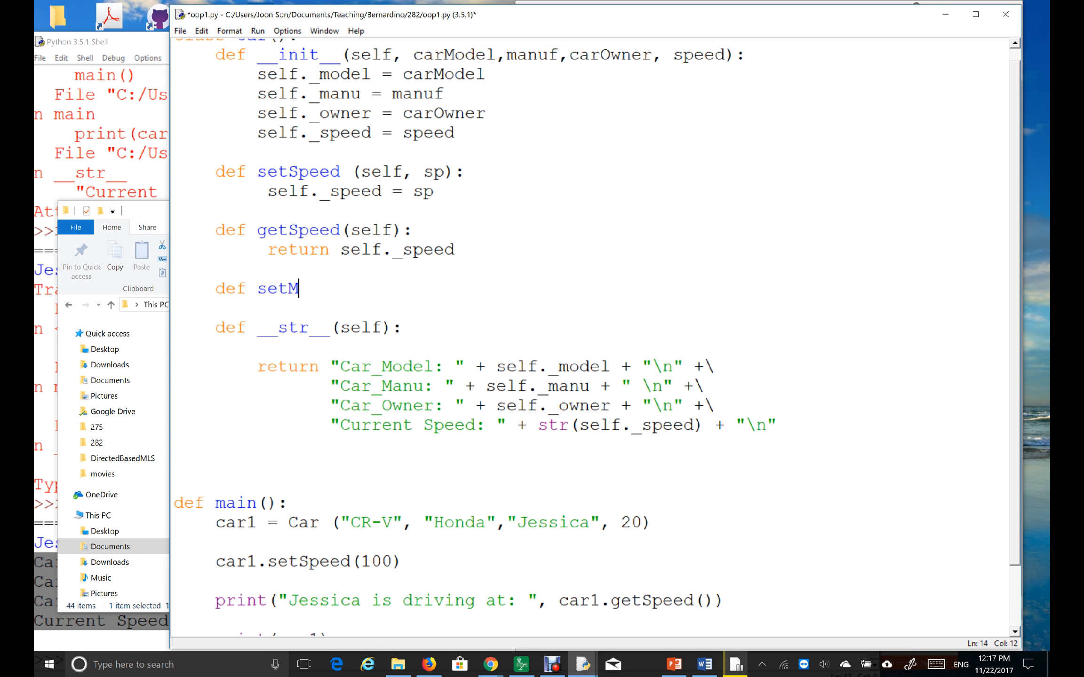
type("d")
- Write the setModel(self, model) signature and start its body, referring to self._model in the constructor
key("BackSpace")
type("od")
type("el")
type("(s")
type("elf, ")
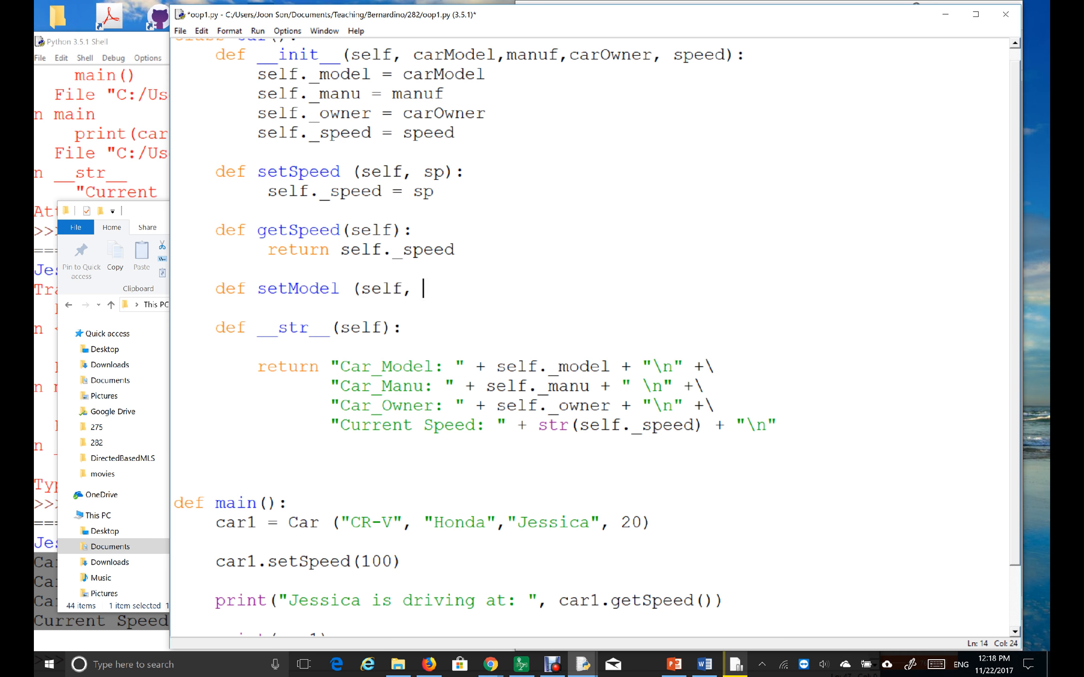
type("model")
type("):")
key("Return")
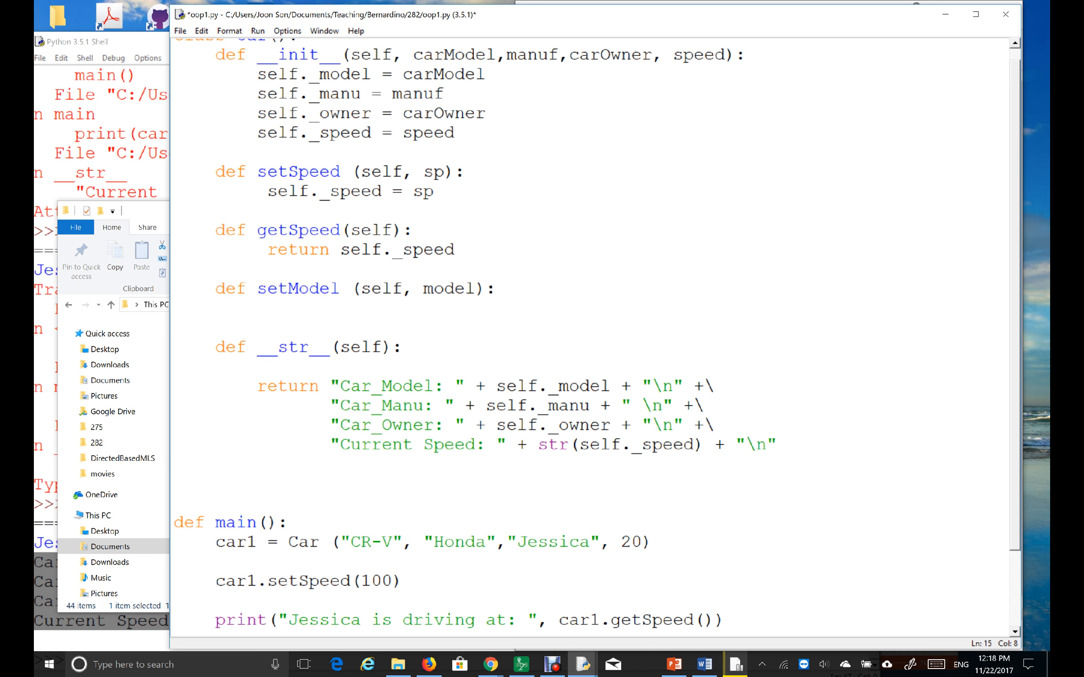
left_click_drag(258, 74, 372, 73)
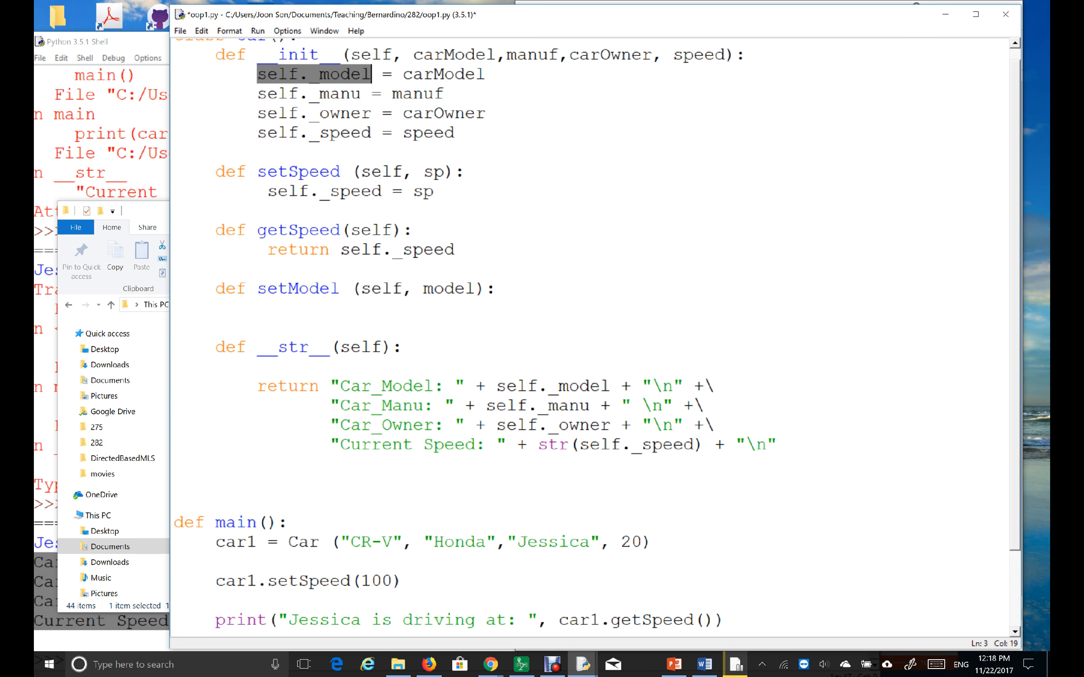
left_click(258, 308)
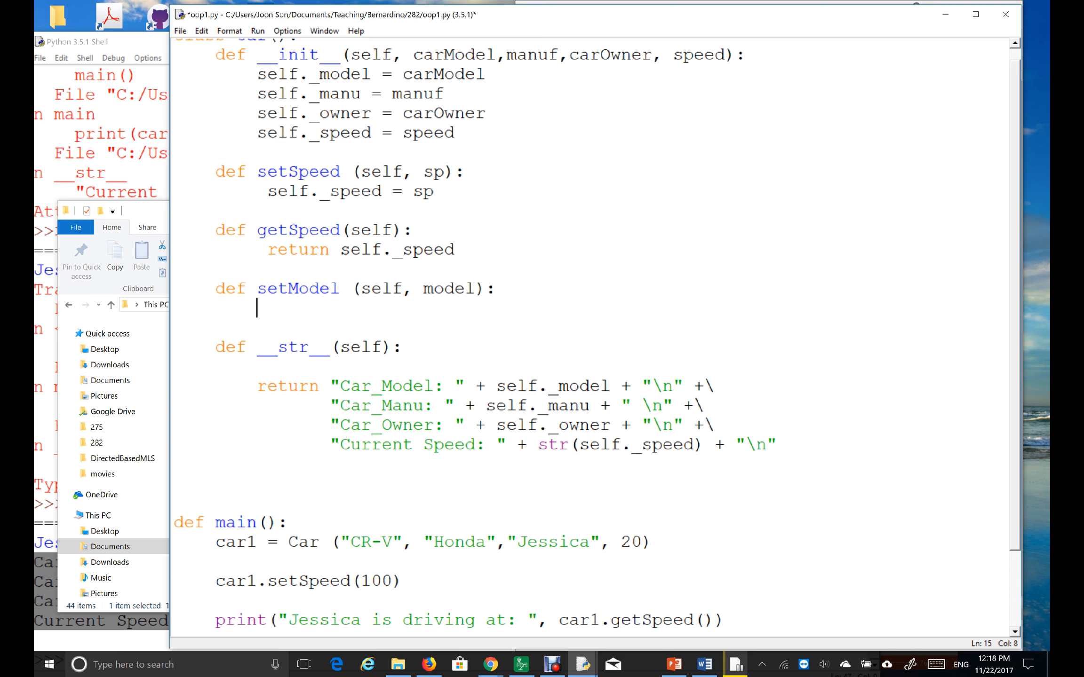
type("sel")
key("BackSpace")
key("BackSpace")
key("BackSpace")
key("BackSpace")
key("BackSpace")
key("BackSpace")
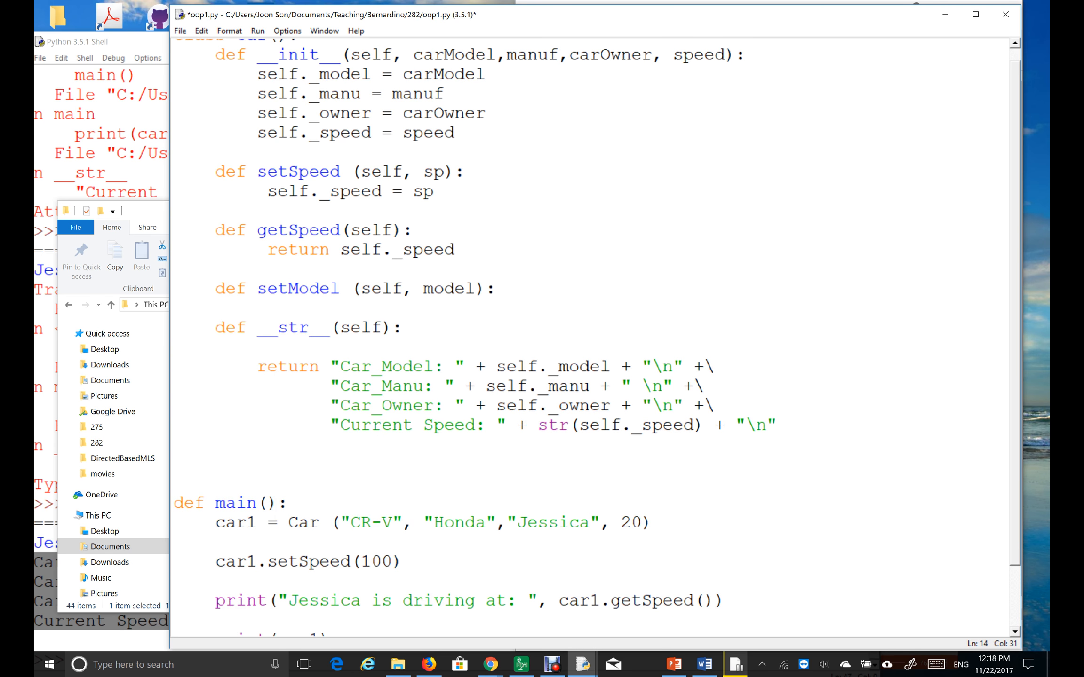
key("Return")
type("s")
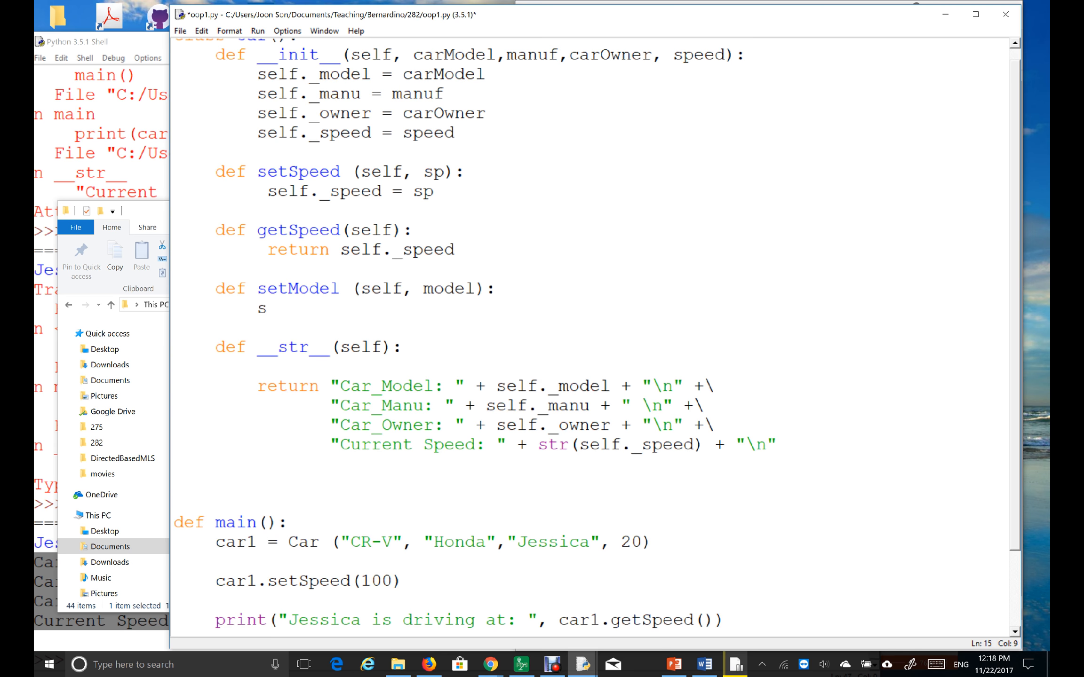
type("elf._")
type("model ")
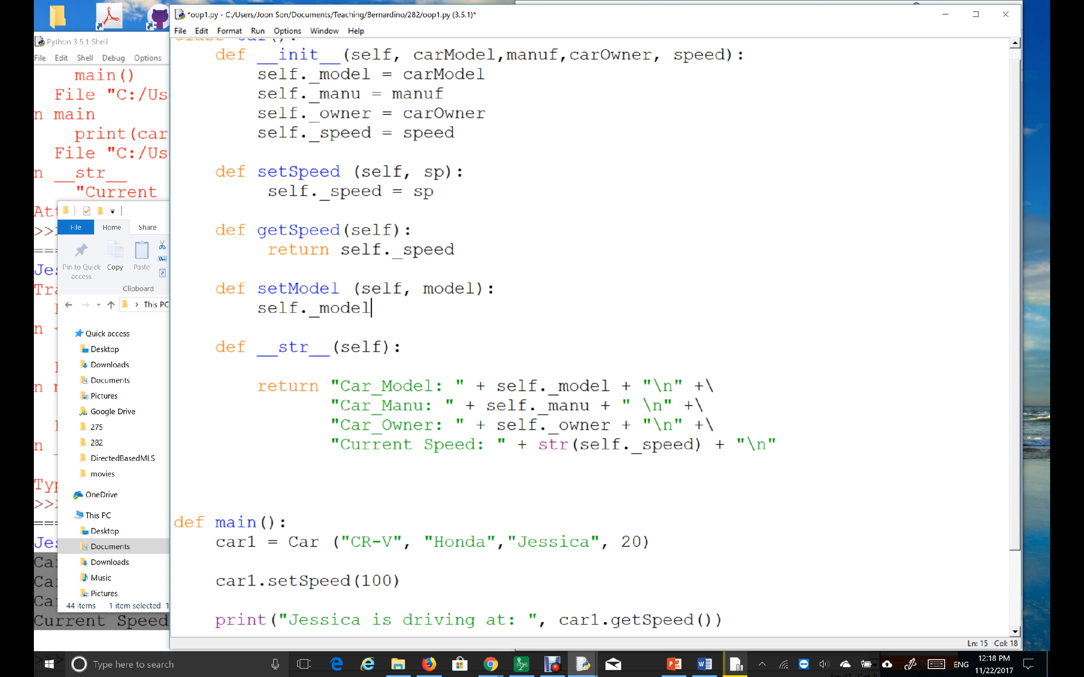
type("=")
- Complete the body as self._model = model and open a new line below the method
left_click_drag(422, 289, 476, 288)
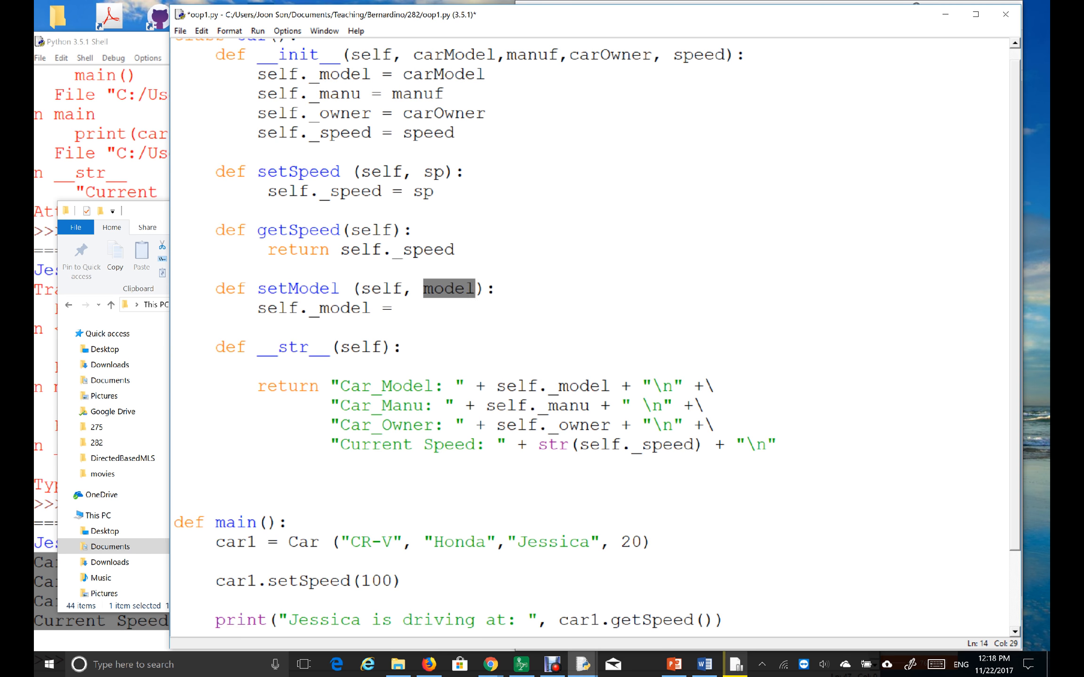
key("Down")
type("mo")
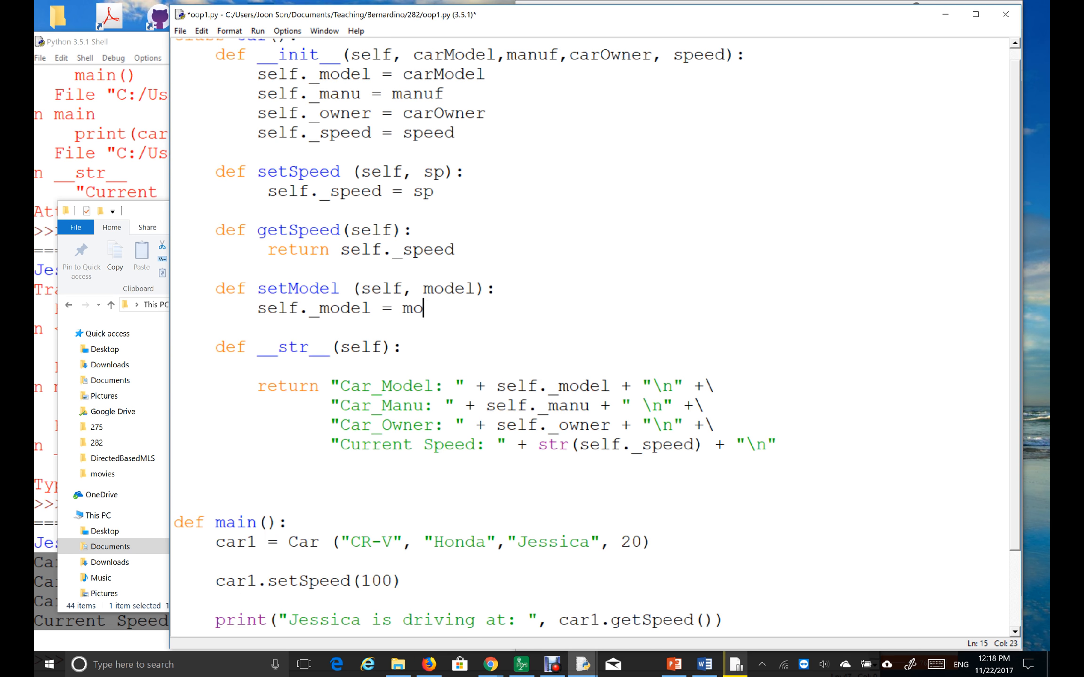
type("del")
left_click_drag(258, 74, 371, 74)
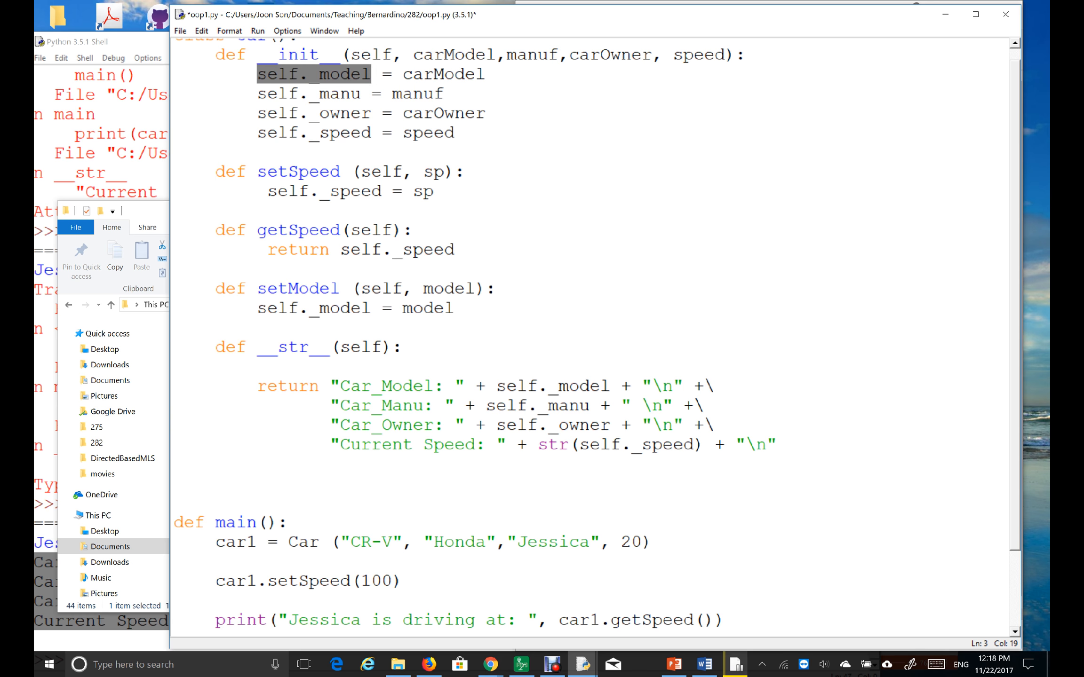
left_click_drag(403, 308, 455, 307)
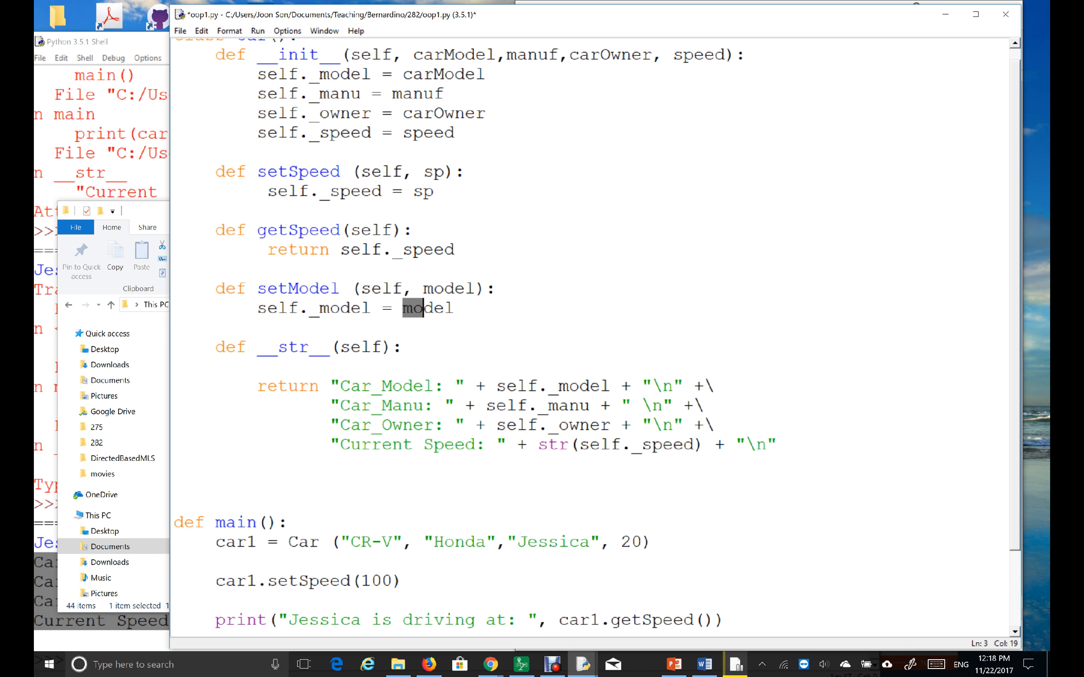
key("Right")
key("Return")
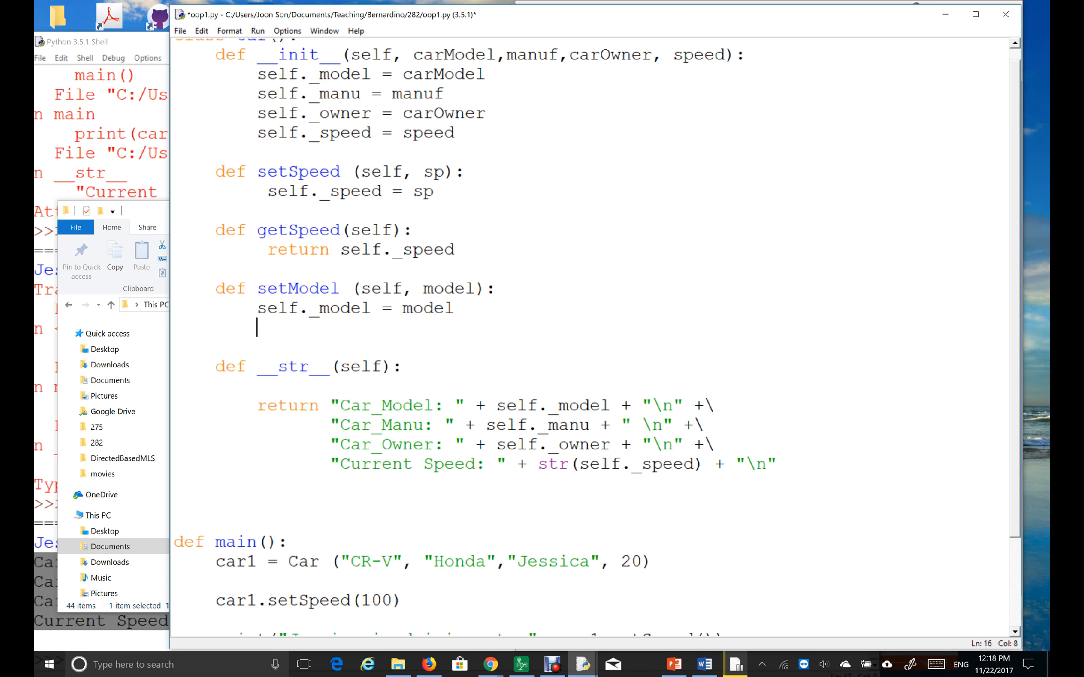
- Write def getModel(self): and start its indented return line
key("Return")
key("BackSpace")
type("de")
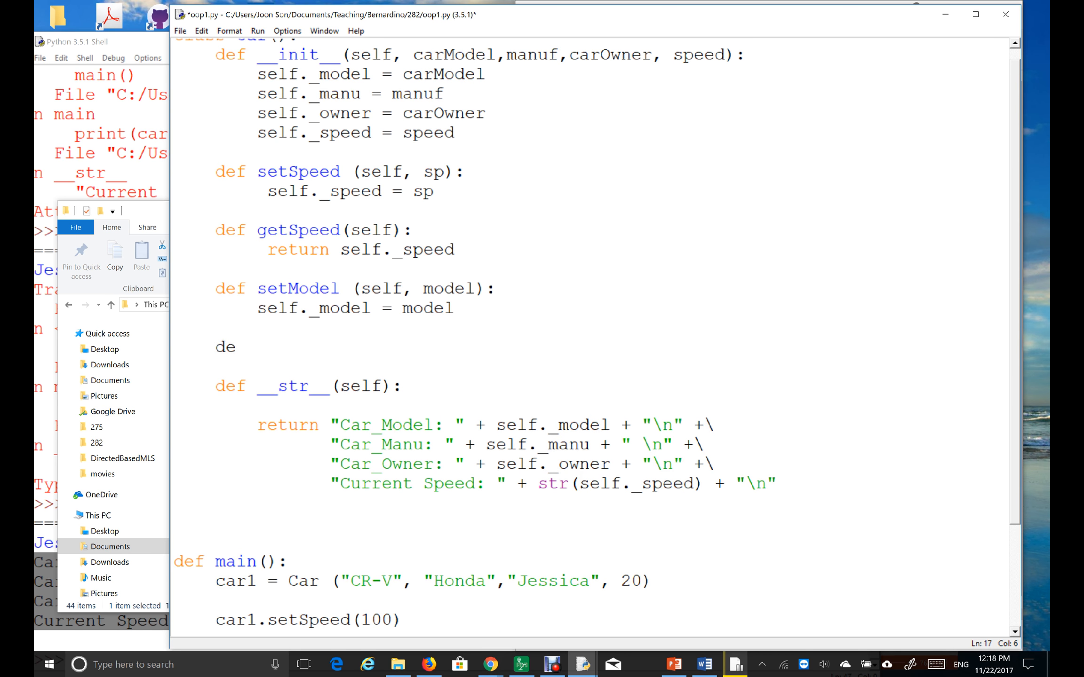
type("f get")
type("Model")
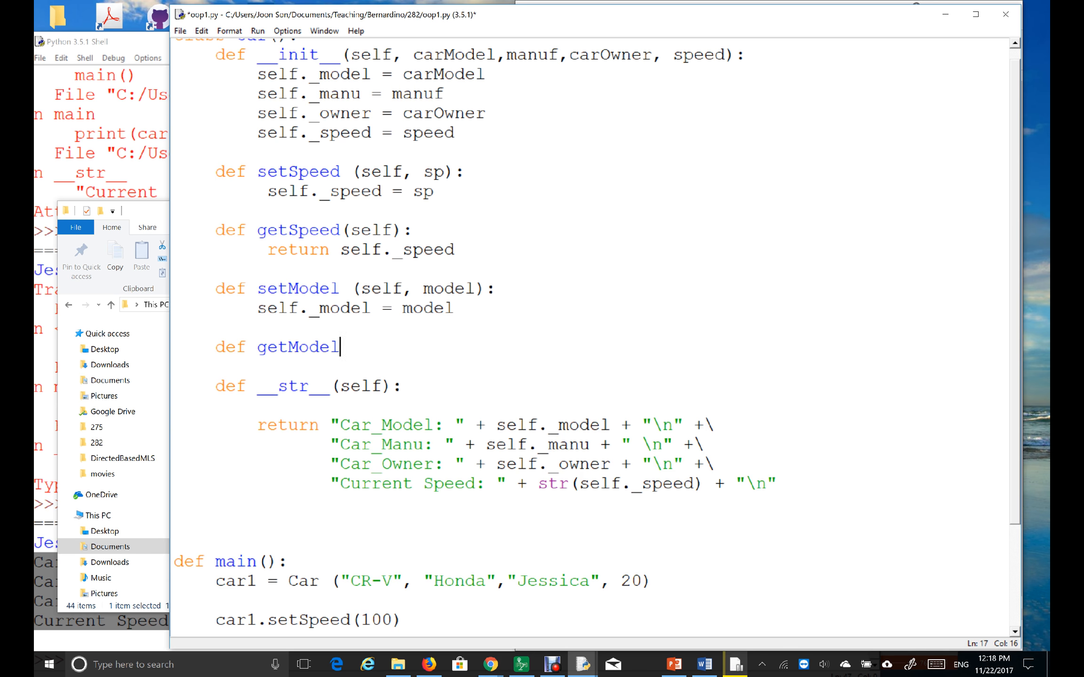
type("(self")
type(",")
key("BackSpace")
key("BackSpace")
type(")")
type(":")
key("Return")
type("return")
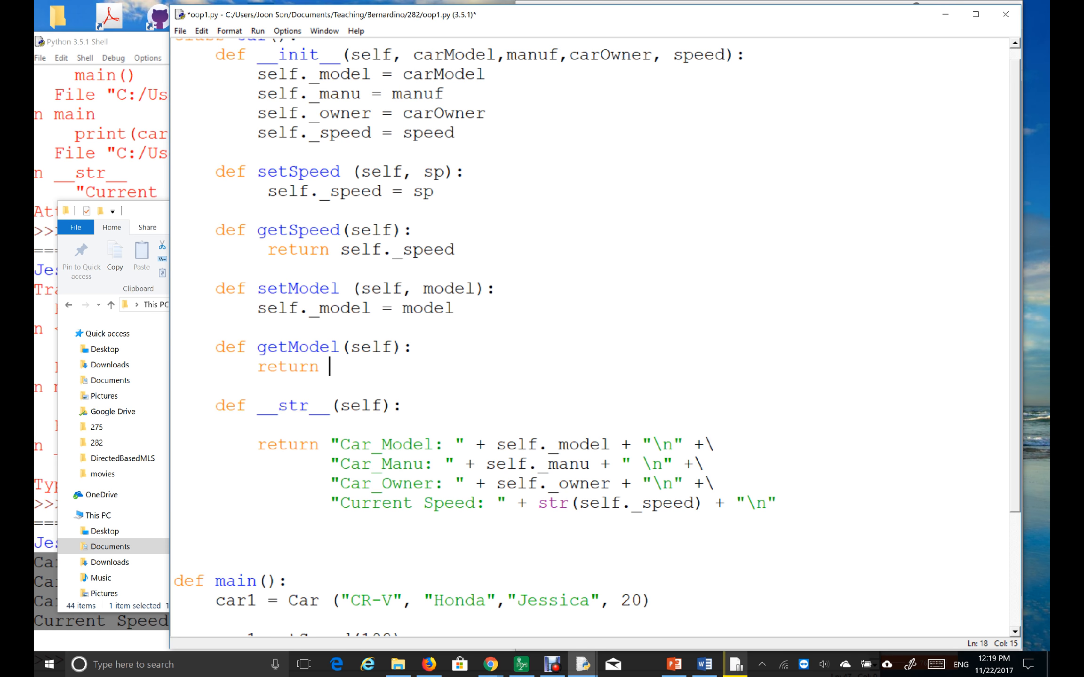
- Copy self._model from __init__ via the right-click menu and paste it after return
left_click_drag(258, 74, 371, 74)
right_click(351, 75)
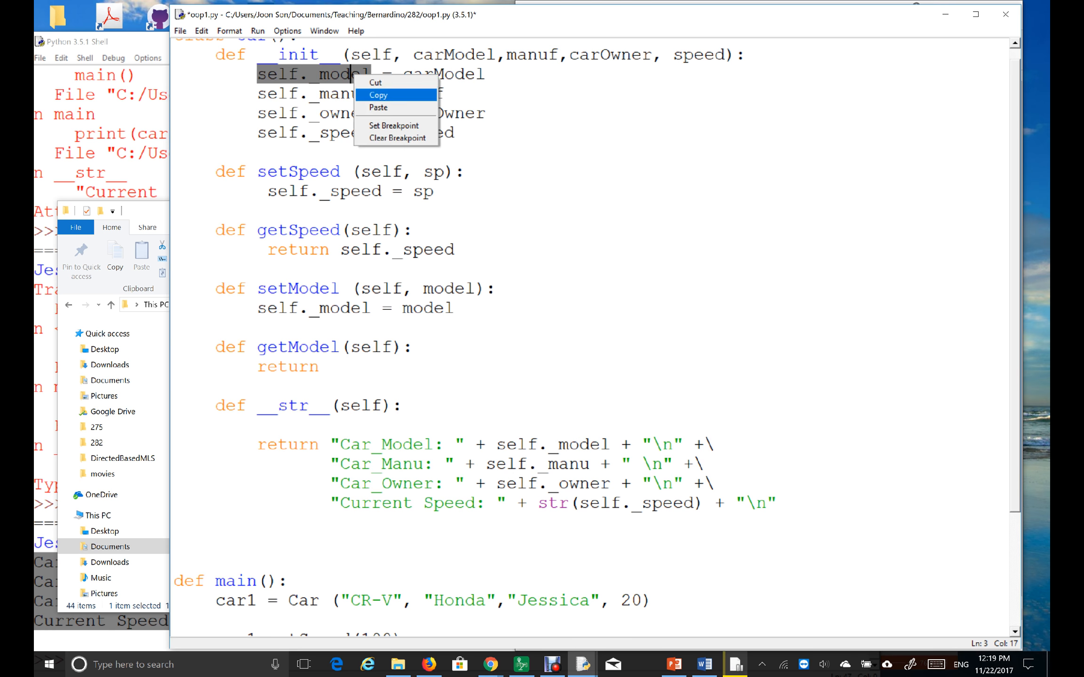
left_click(386, 95)
left_click(258, 386)
left_click(330, 366)
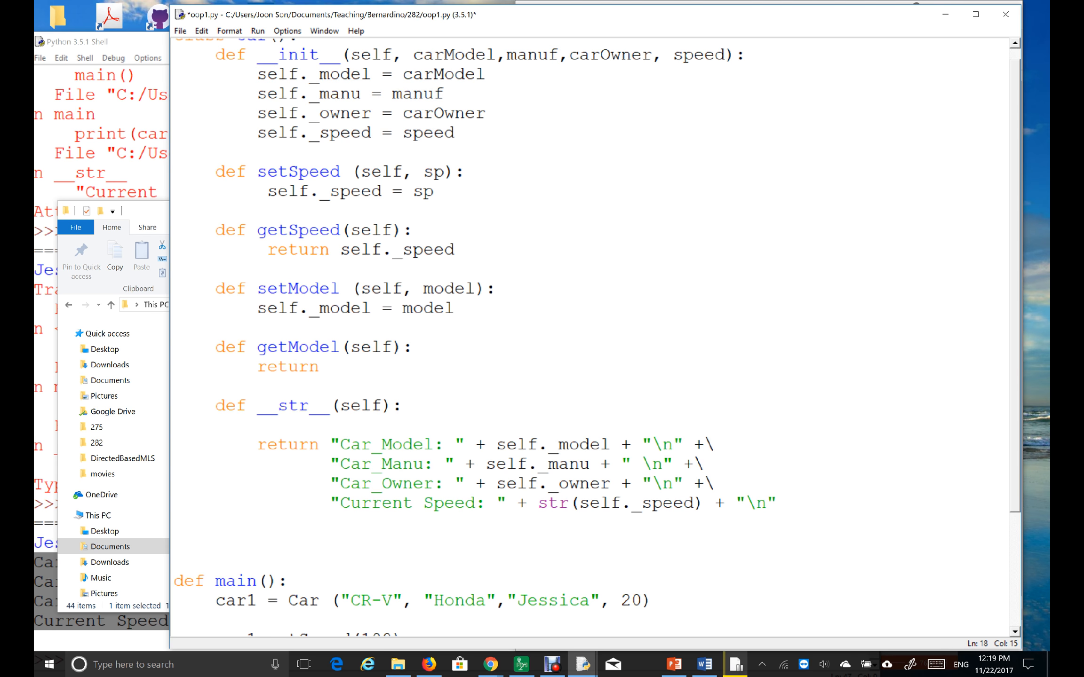
right_click(334, 370)
left_click(378, 398)
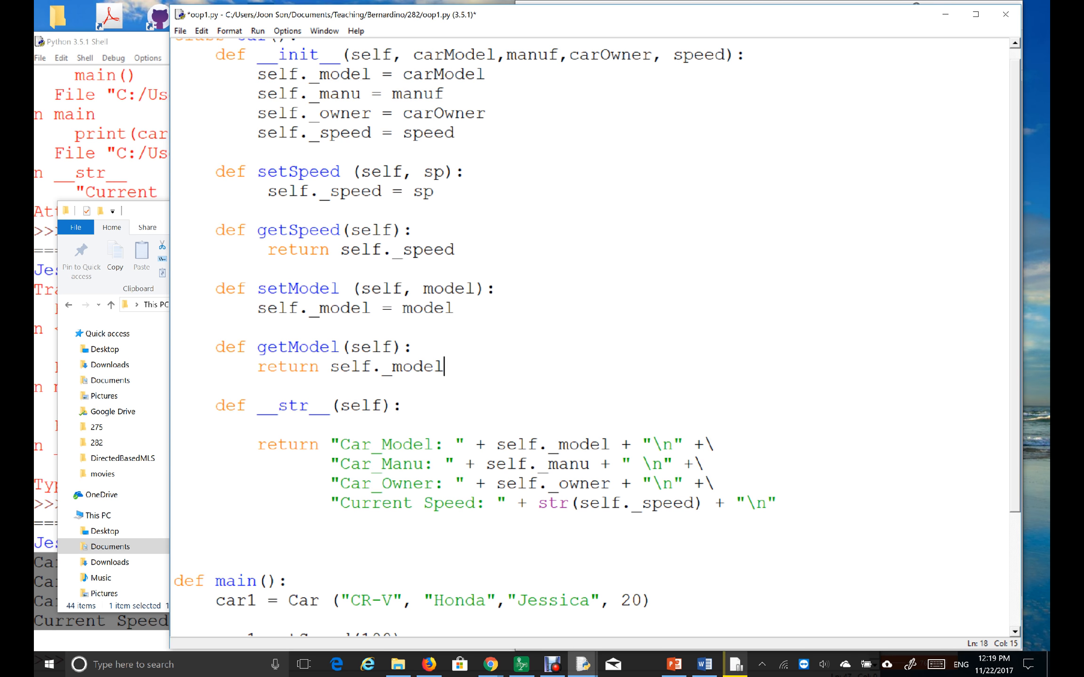
scroll(593, 339, "down", 2)
scroll(593, 339, "down", 2)
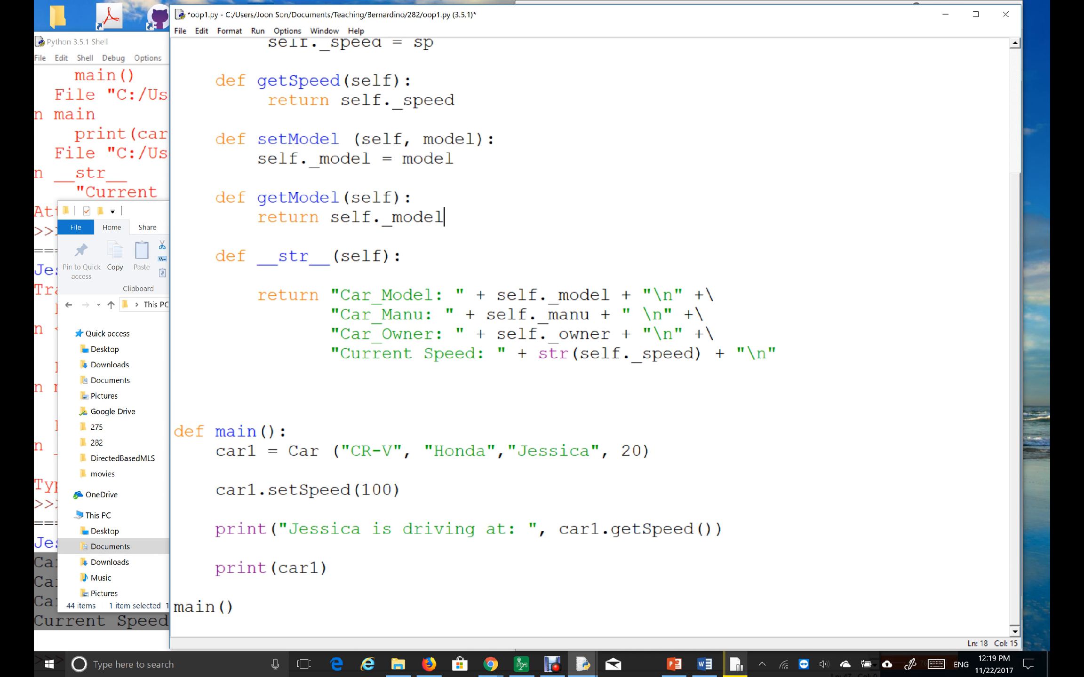
- Add car1.setModel("CR-V2") in main below car1.setSpeed(100)
left_click(404, 490)
scroll(594, 339, "up", 1)
scroll(593, 339, "up", 2)
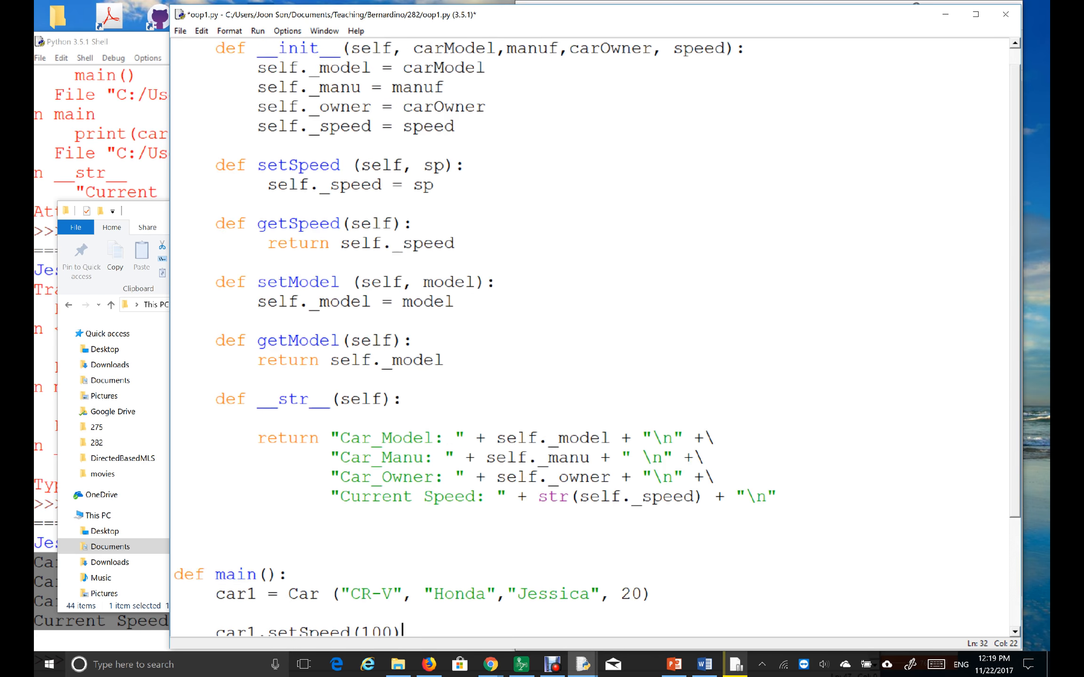
scroll(593, 339, "up", 1)
scroll(593, 339, "down", 2)
scroll(593, 338, "down", 1)
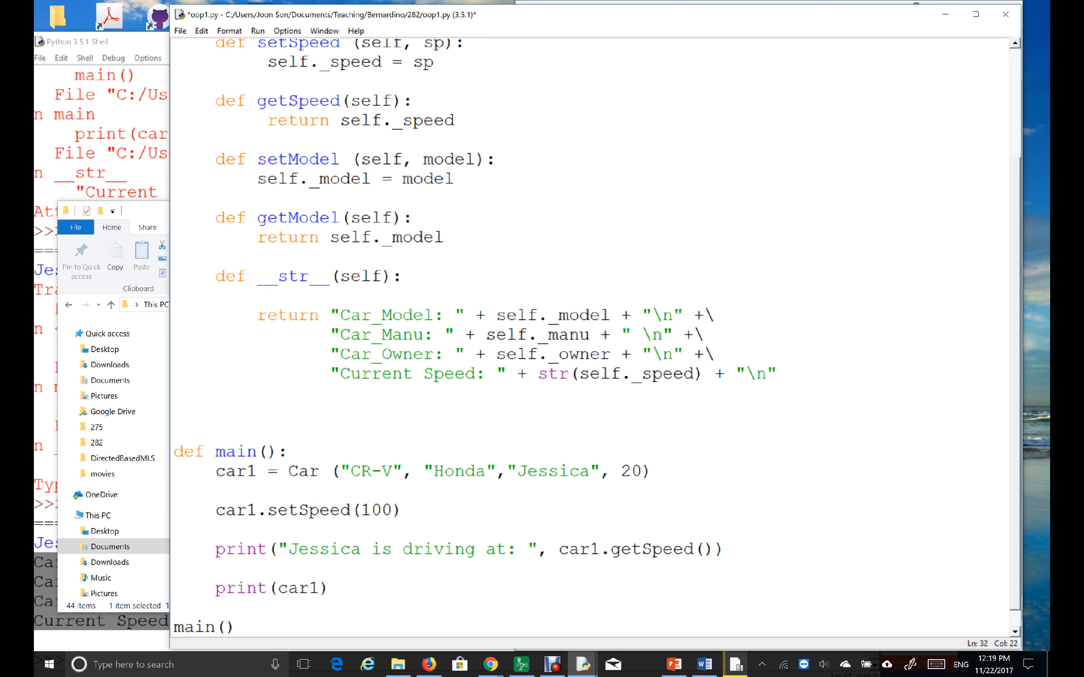
key("Return")
type("car")
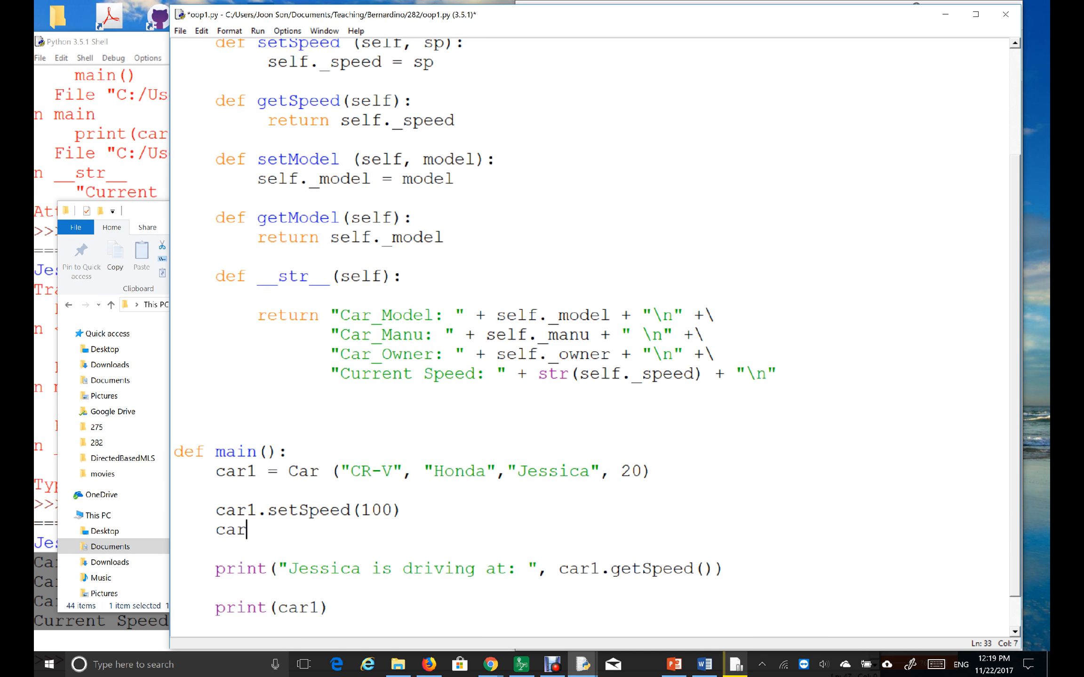
type("1.")
type("setMod")
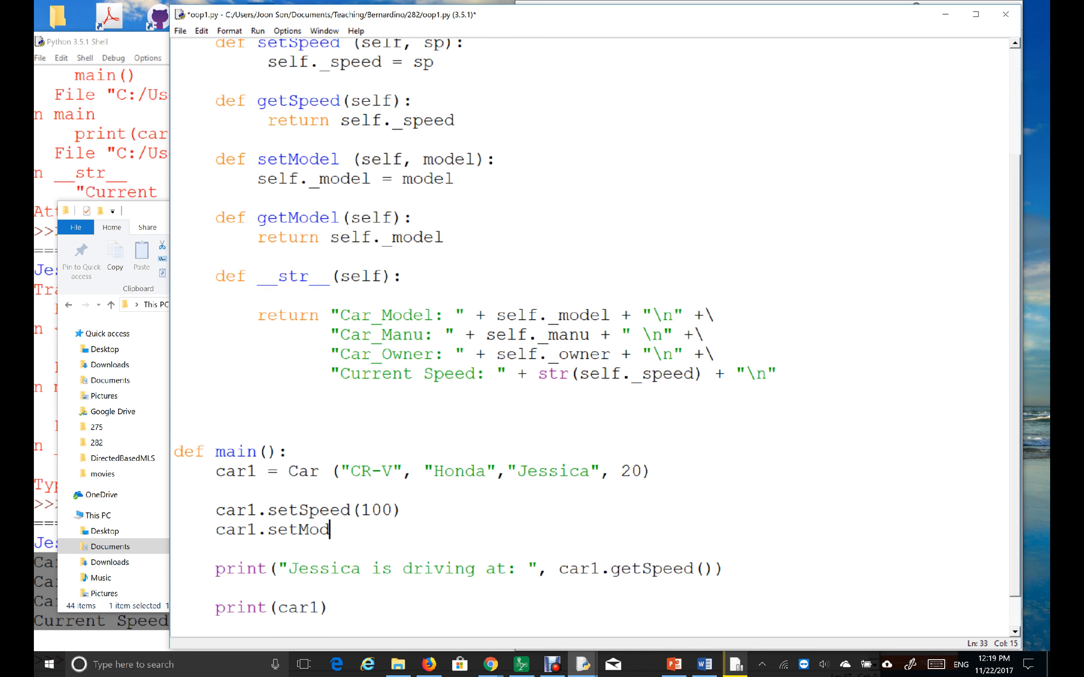
type("el(")
left_click_drag(351, 471, 393, 471)
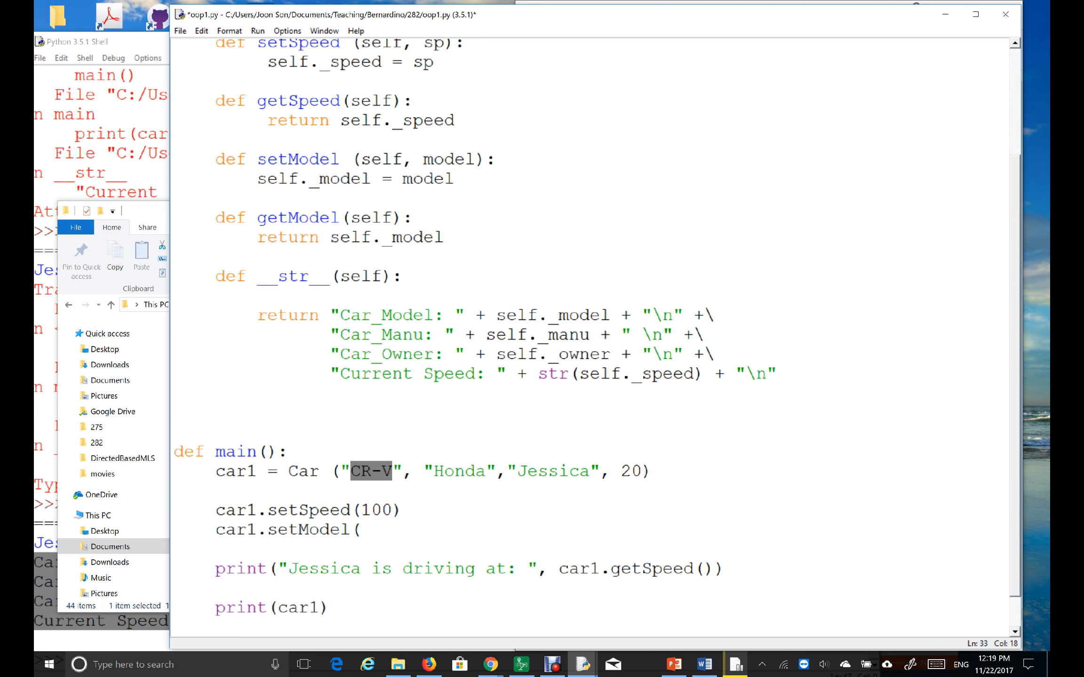
scroll(393, 471, "up", 2)
scroll(394, 614, "up", 1)
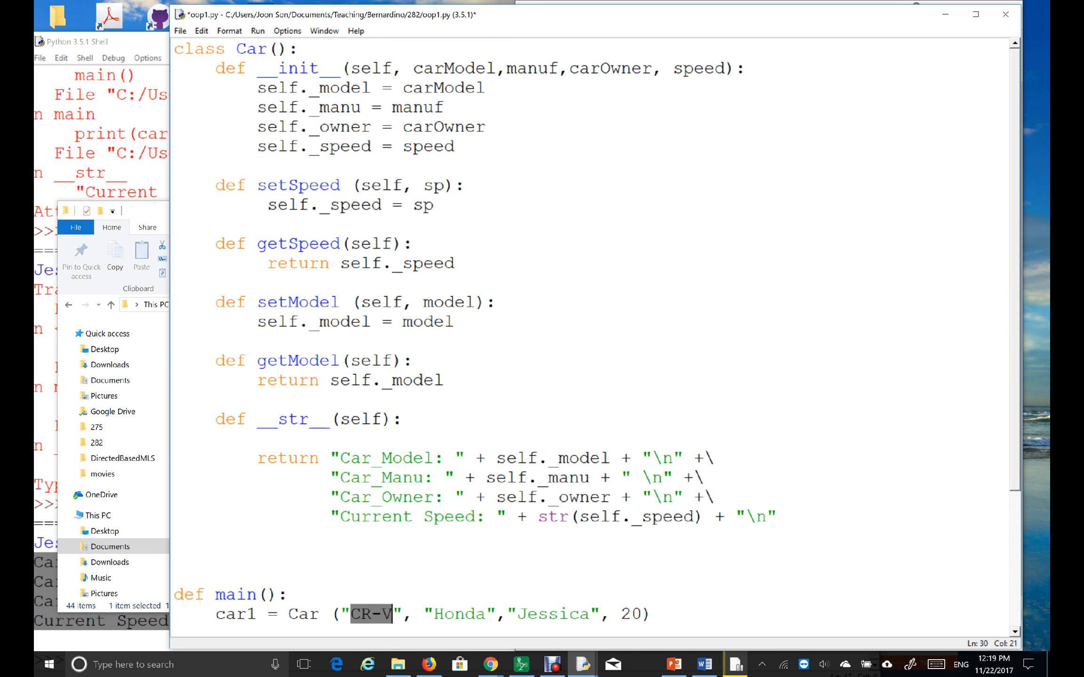
double_click(454, 68)
left_click_drag(257, 87, 486, 87)
scroll(593, 339, "down", 1)
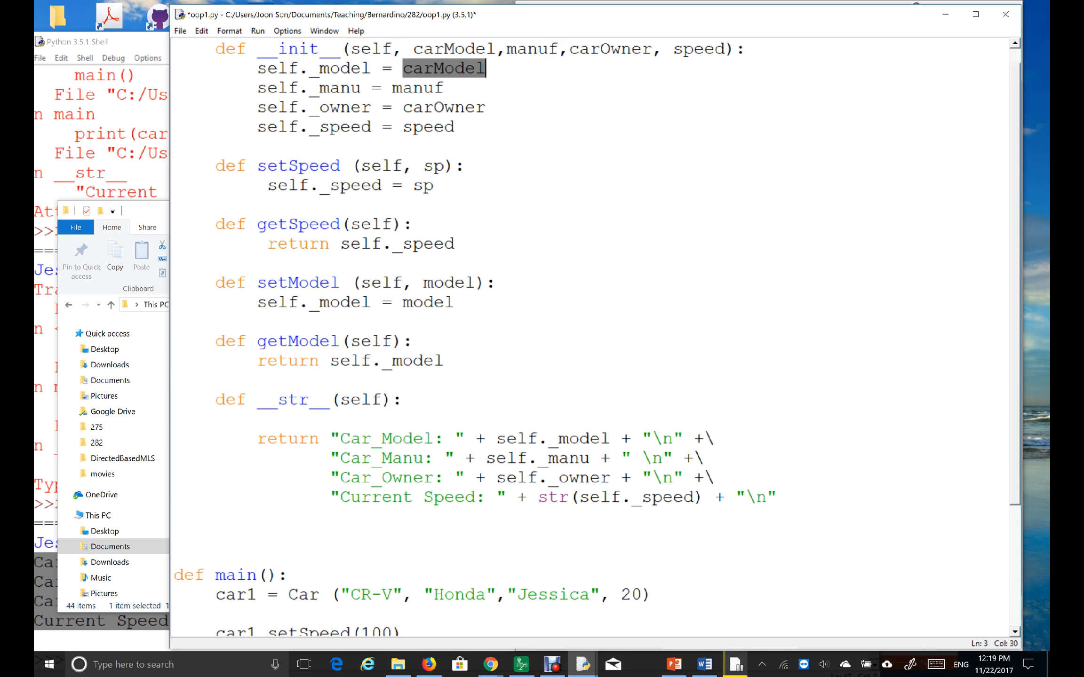
scroll(593, 339, "down", 4)
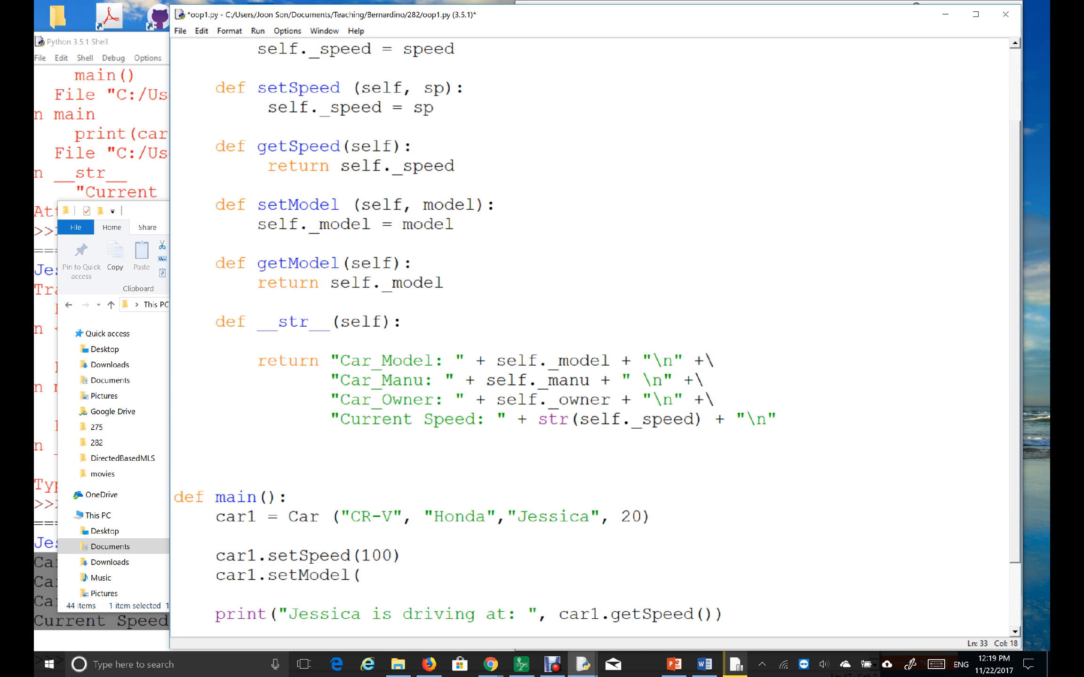
type("\"C")
type("R-V2")
type("\")")
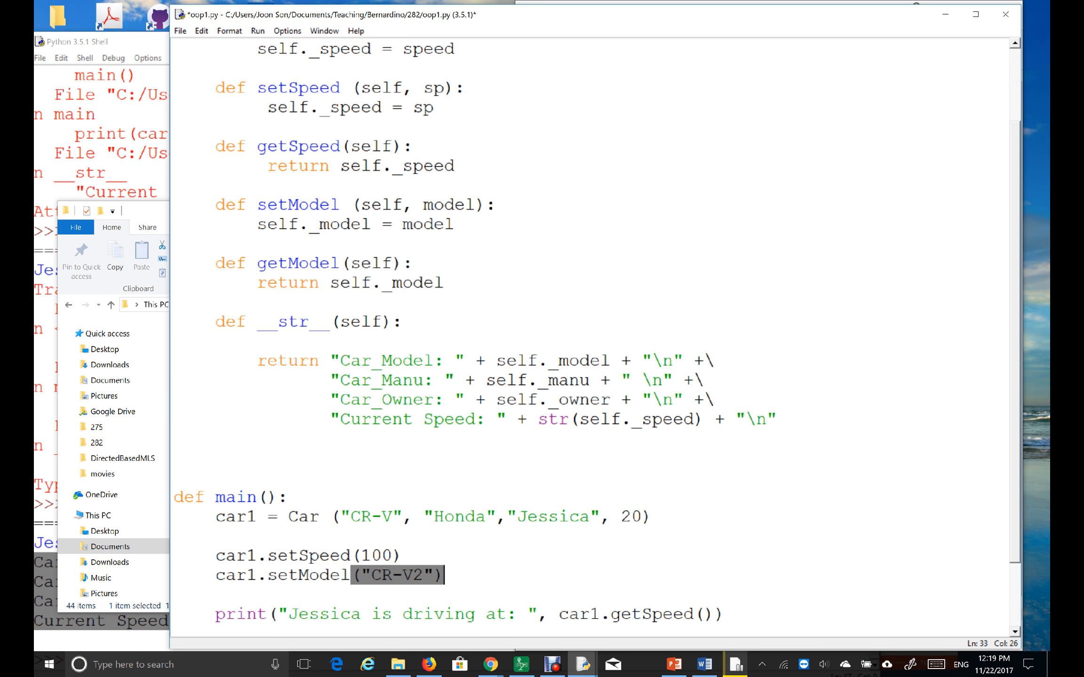
key("Right")
scroll(593, 338, "down", 1)
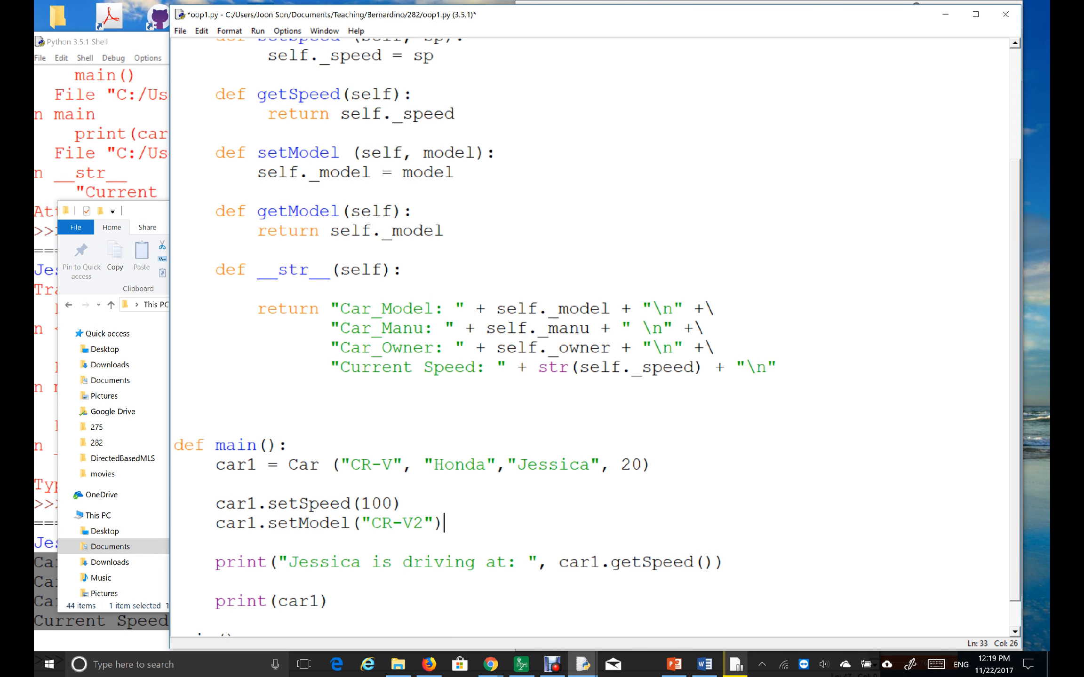
scroll(593, 339, "down", 1)
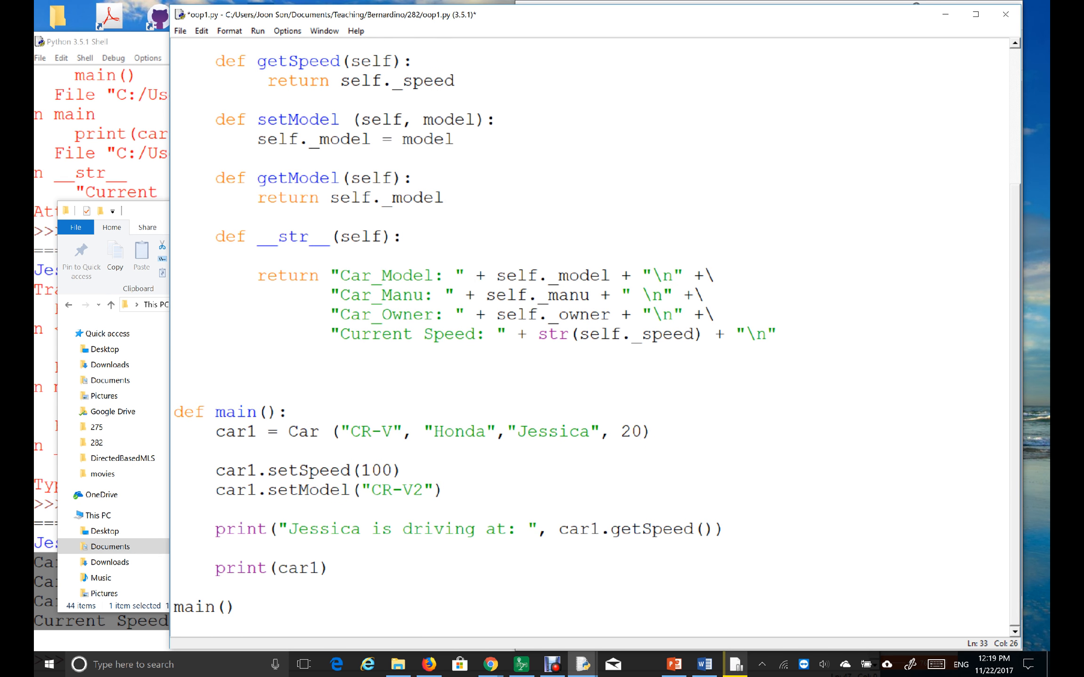
- Review the car1 and CR-V lines, then run the module, bringing up the save prompt
left_click_drag(278, 569, 319, 569)
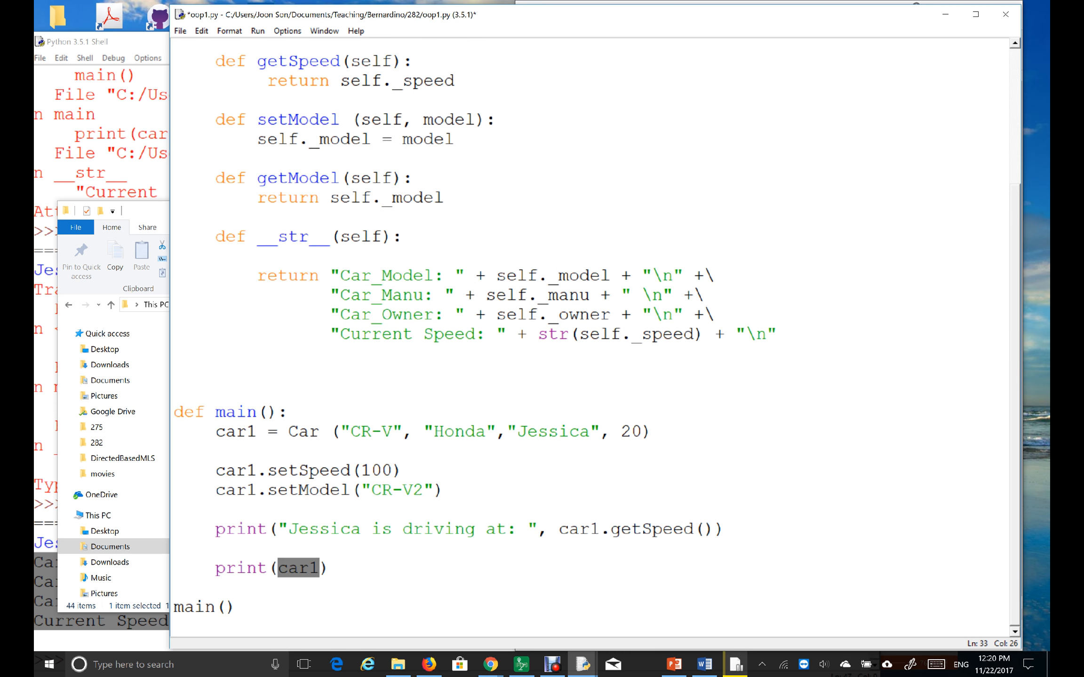
left_click_drag(351, 432, 391, 432)
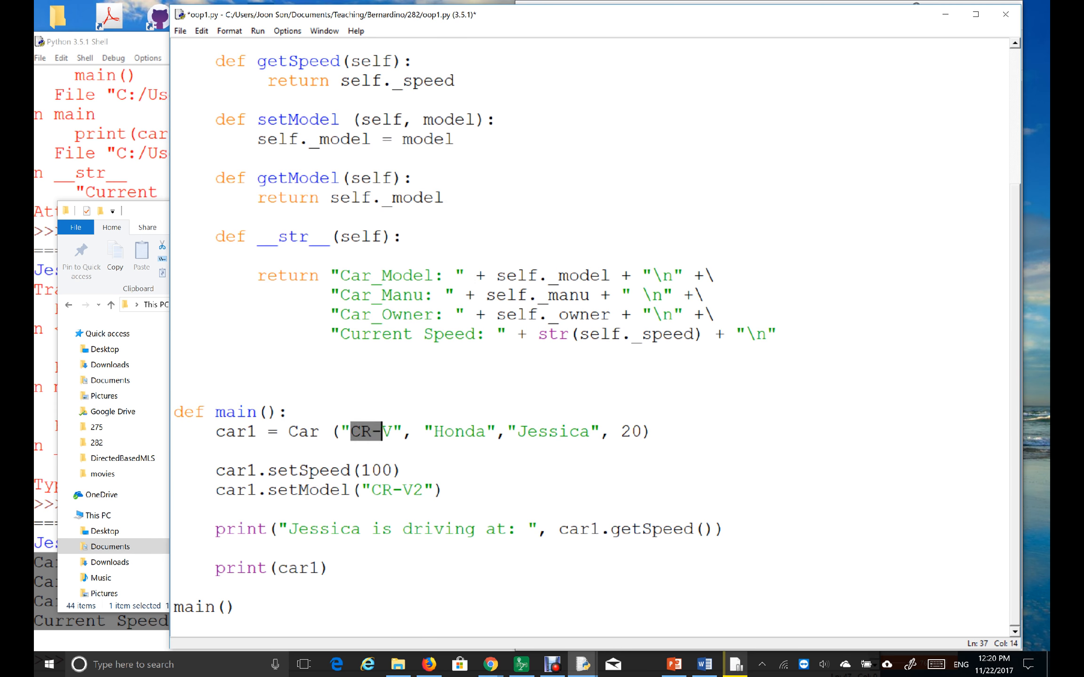
left_click_drag(371, 490, 433, 490)
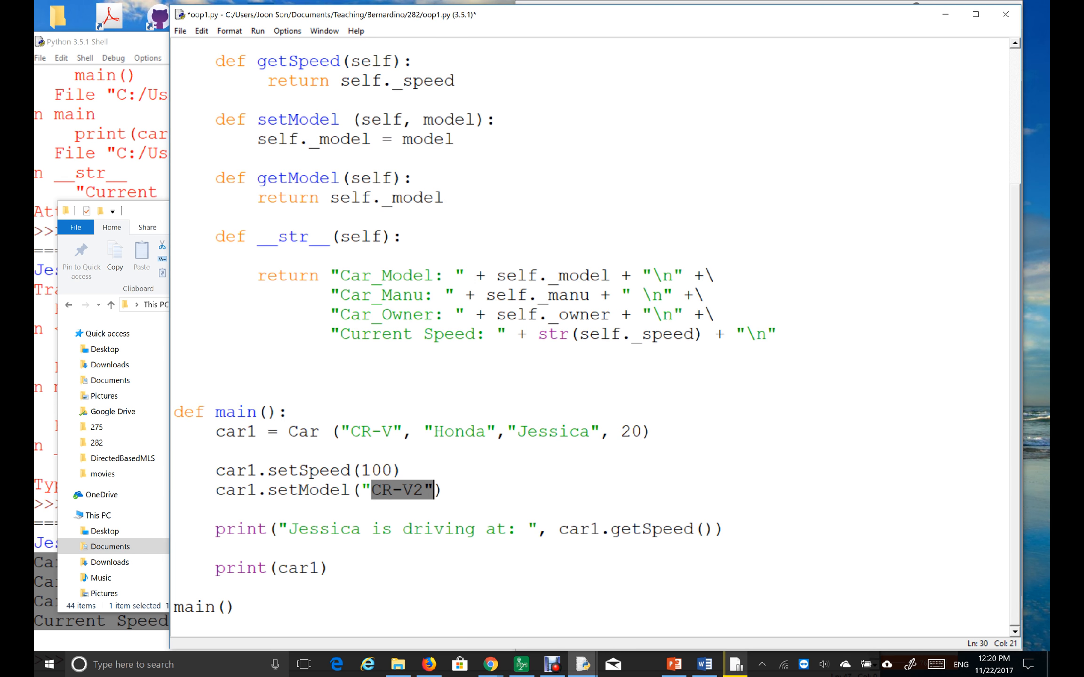
scroll(434, 491, "up", 2)
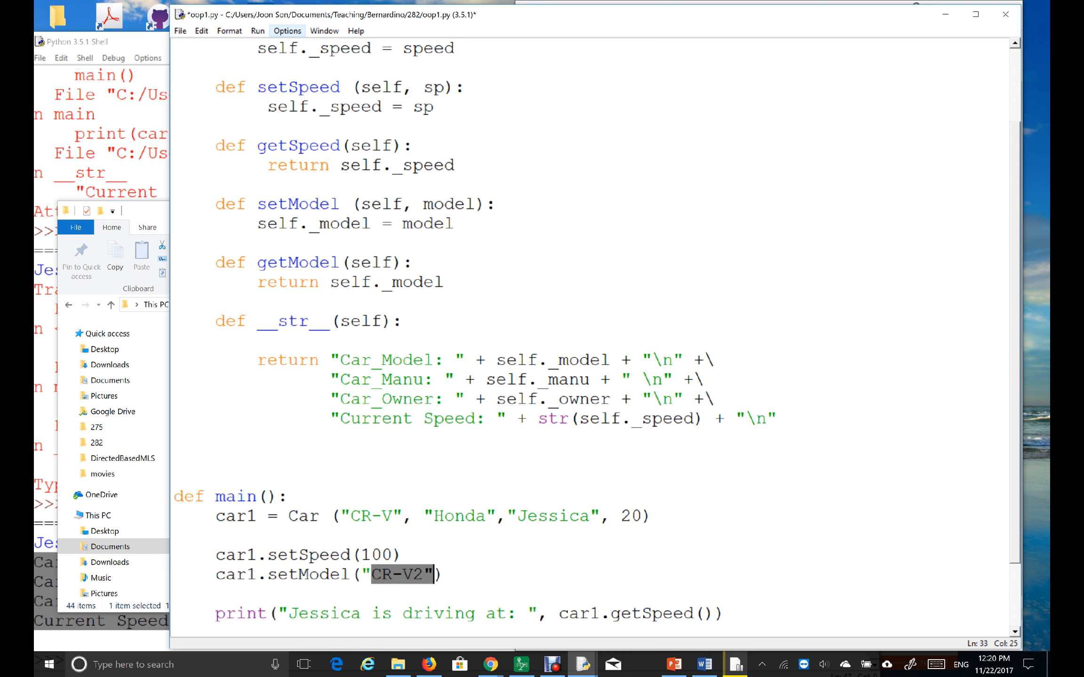
left_click(257, 31)
left_click(212, 75)
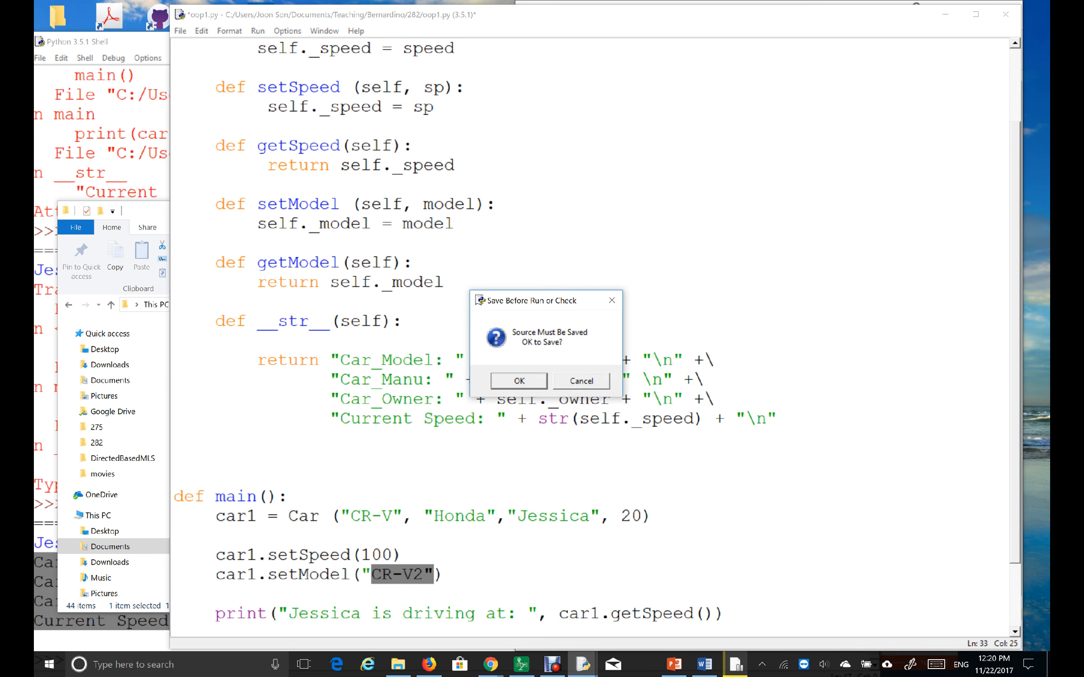
- Confirm the save, check the shell shows Car_Model: CR-V2, and return to oop1.py
key("Return")
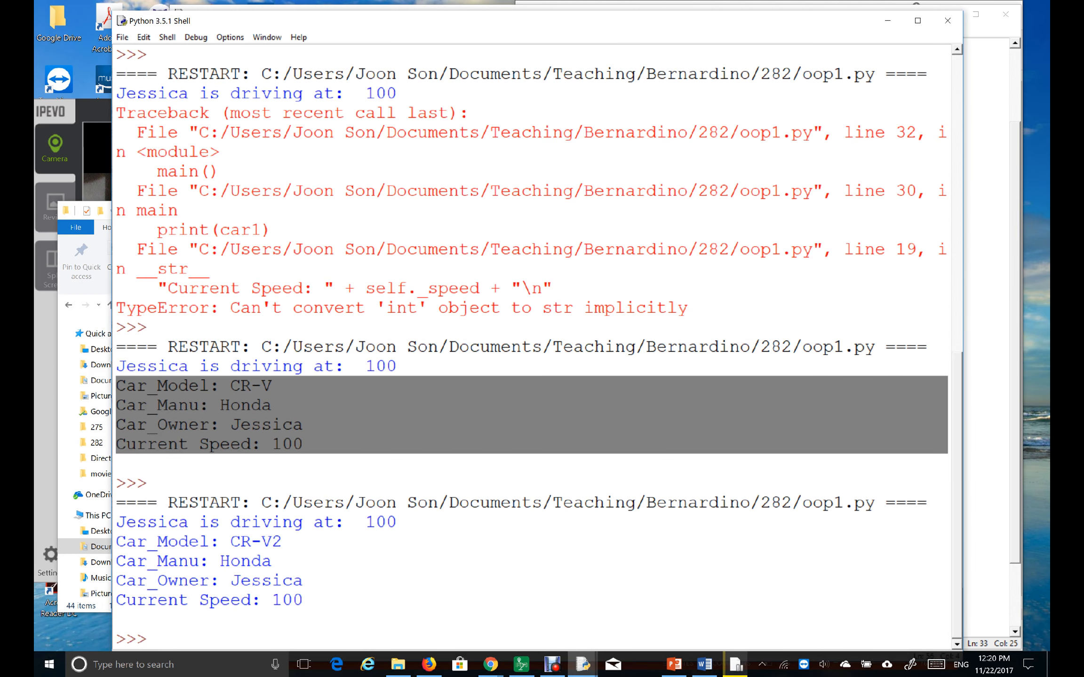
left_click_drag(231, 542, 283, 542)
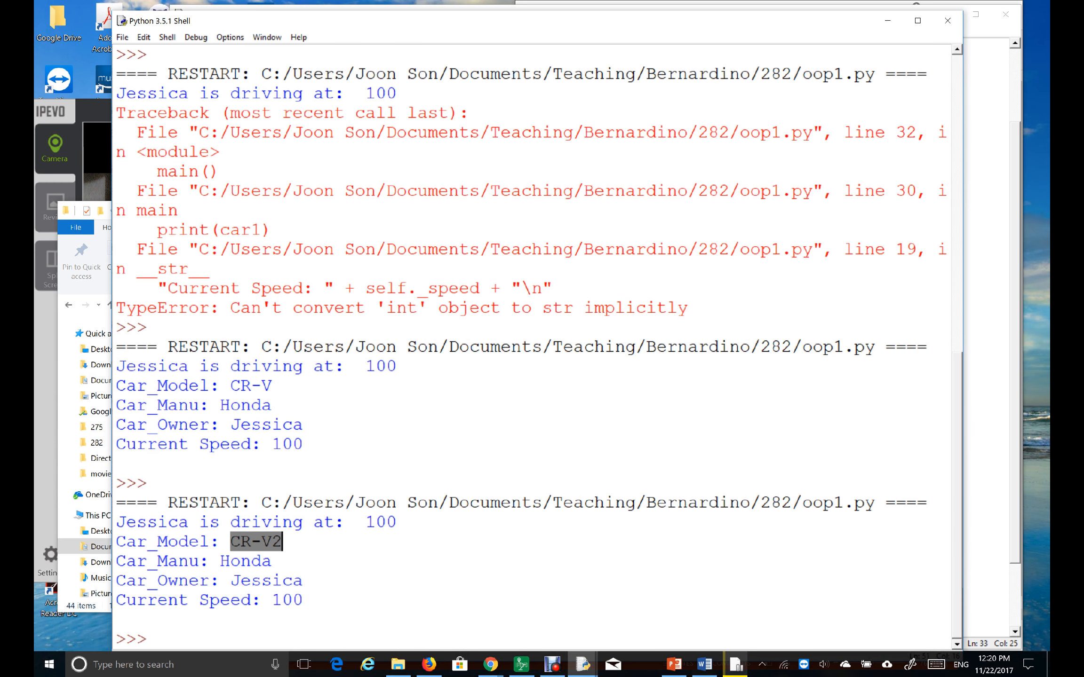
left_click_drag(126, 54, 156, 54)
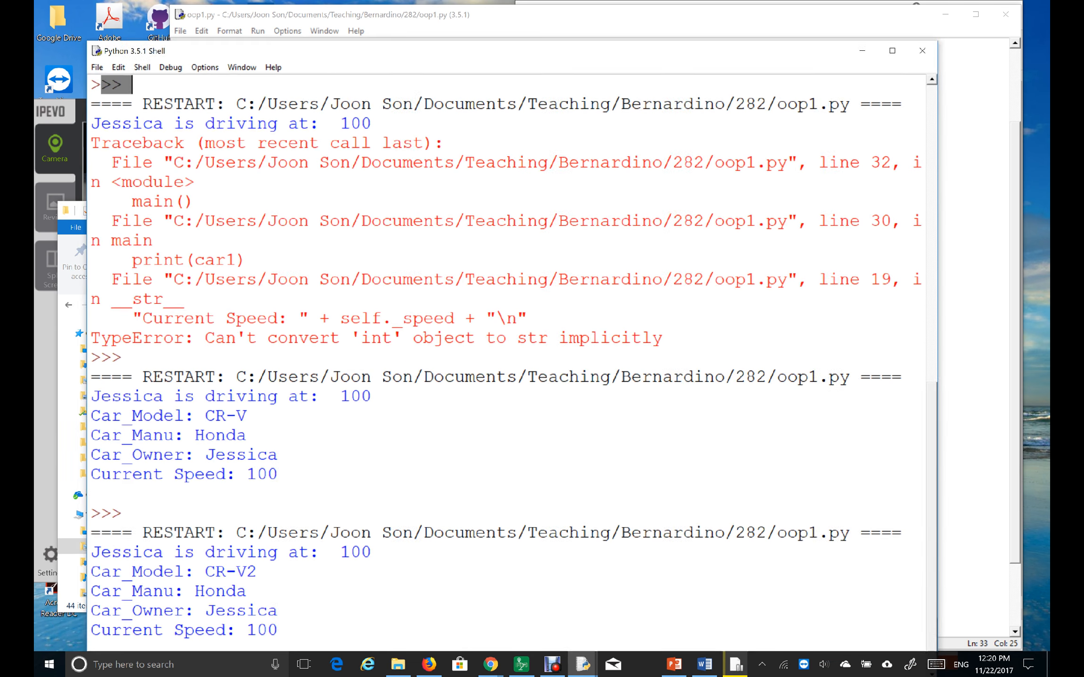
key("alt+Tab")
scroll(593, 339, "up", 1)
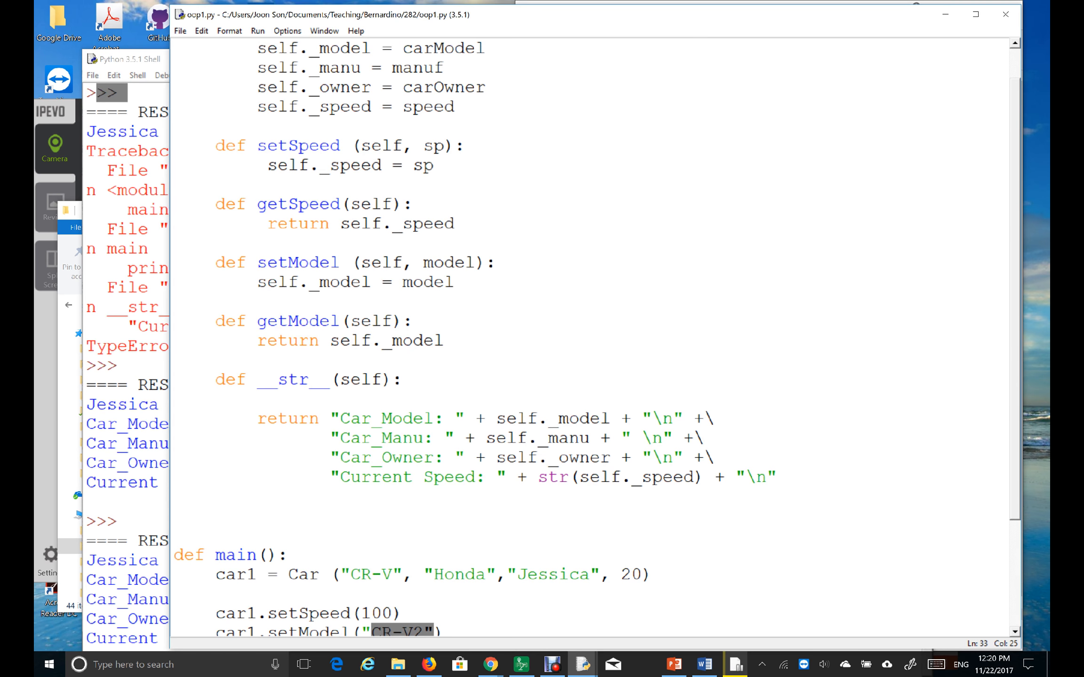
left_click_drag(258, 69, 486, 87)
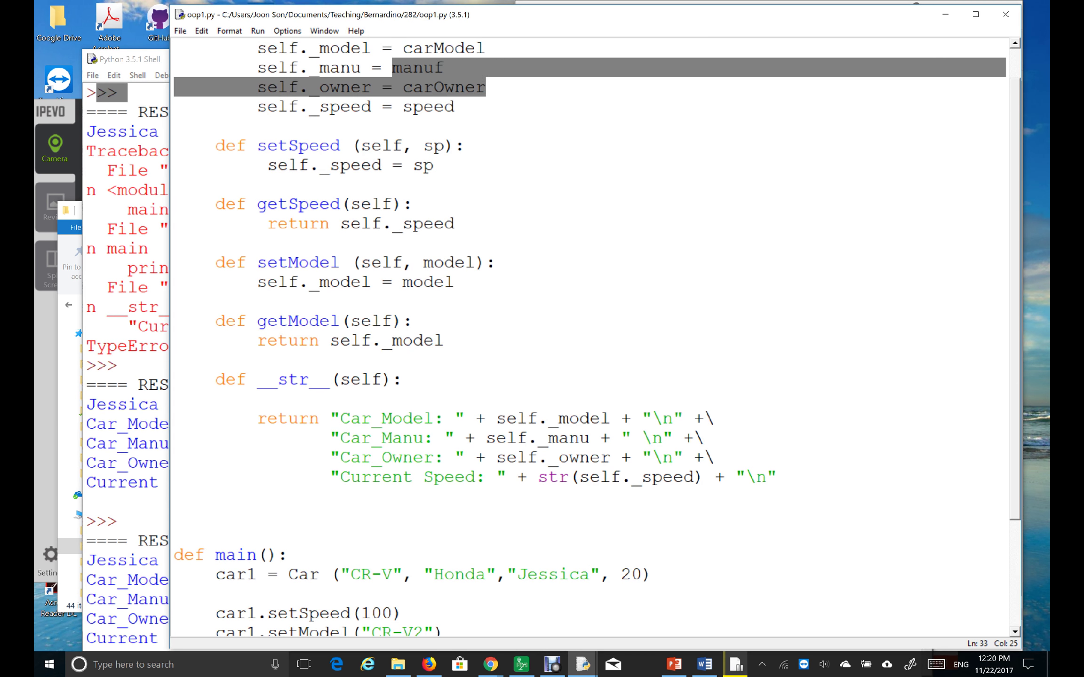
- Below print(car1), start a new statement, retyping the variable name until it reads car2
left_click(175, 185)
scroll(175, 185, "down", 1)
scroll(597, 339, "down", 1)
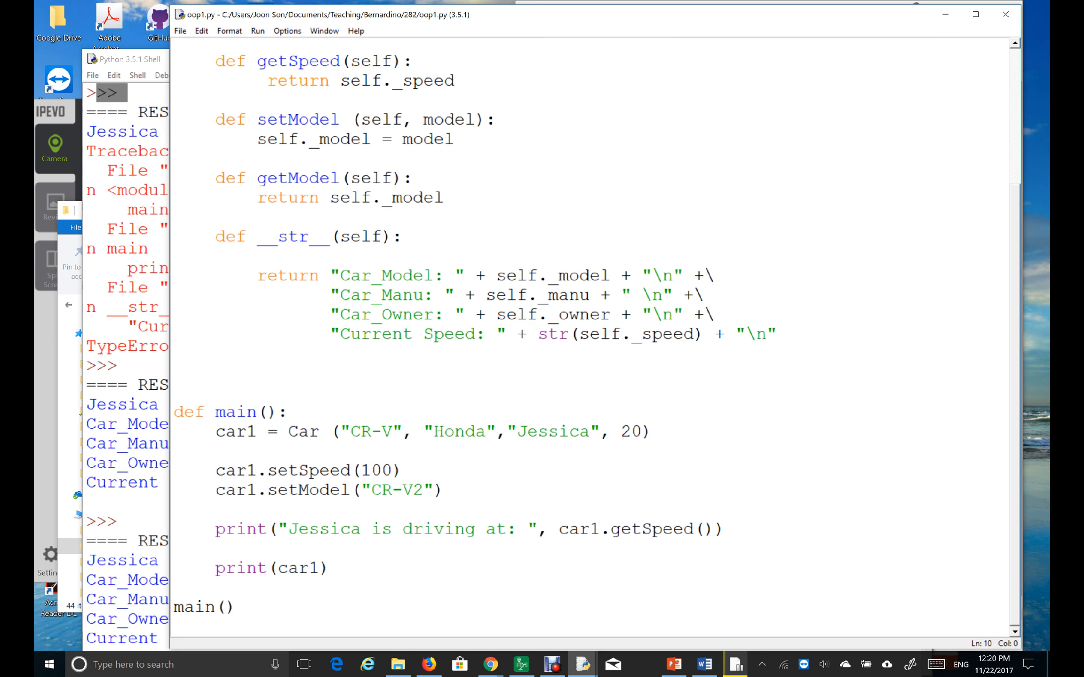
left_click(331, 567)
key("Return")
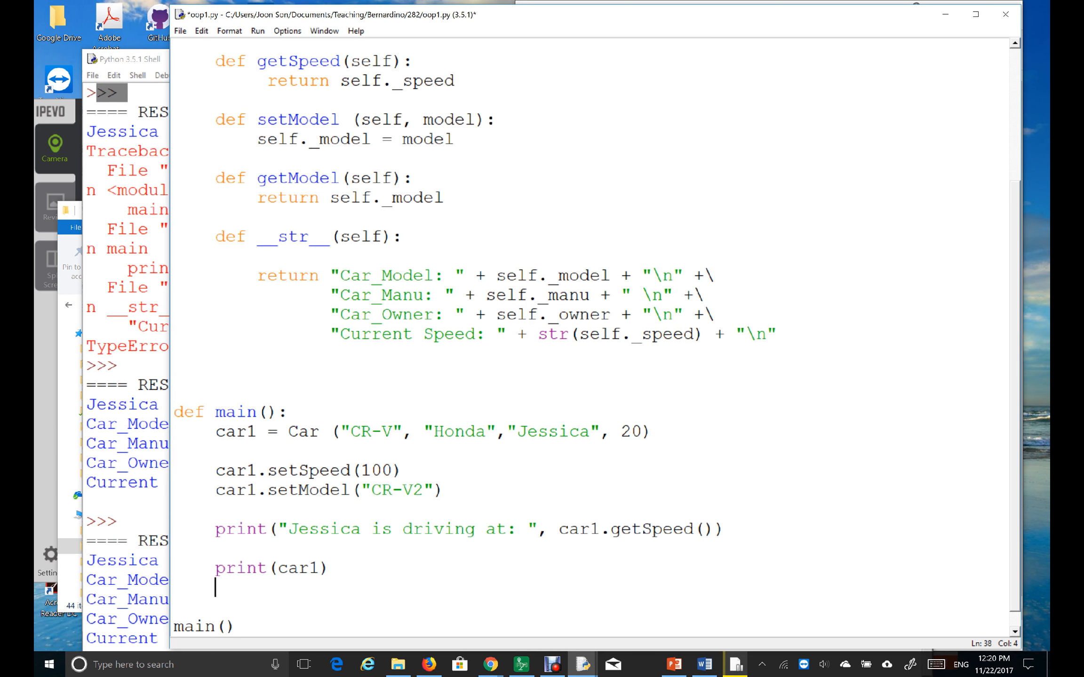
key("Return")
scroll(593, 338, "down", 1)
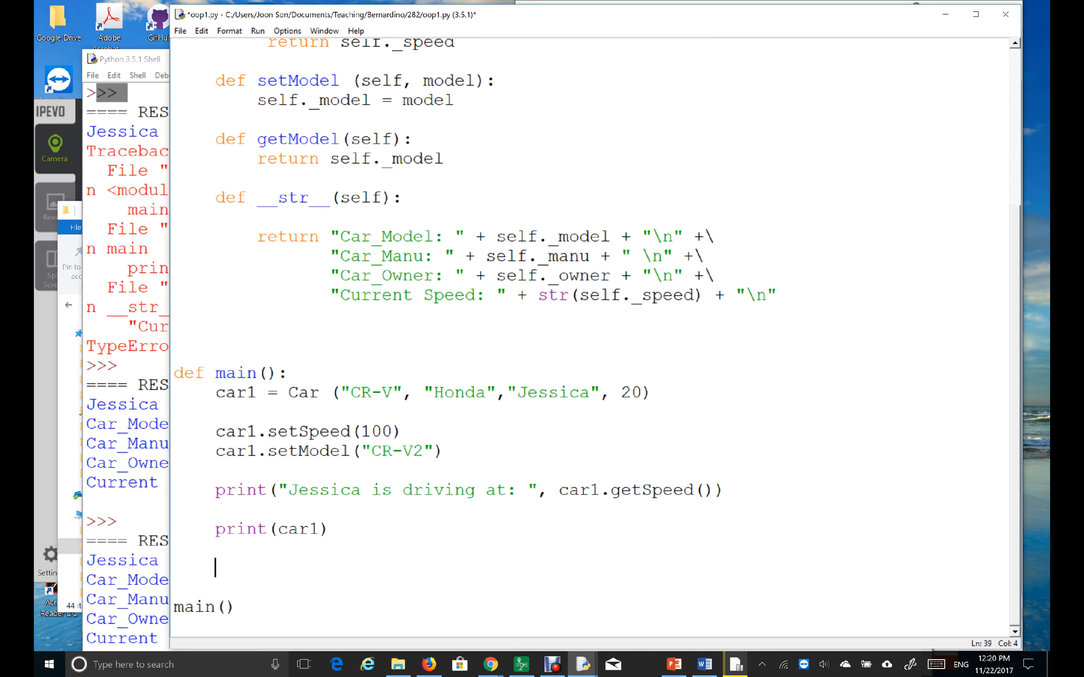
type("car")
type("2")
key("BackSpace")
key("BackSpace")
key("BackSpace")
key("BackSpace")
type("car2")
key("BackSpace")
key("BackSpace")
key("BackSpace")
key("BackSpace")
type("veh")
type("i")
key("BackSpace")
key("BackSpace")
key("BackSpace")
key("BackSpace")
type("c")
type("ar2 ")
type("= Car")
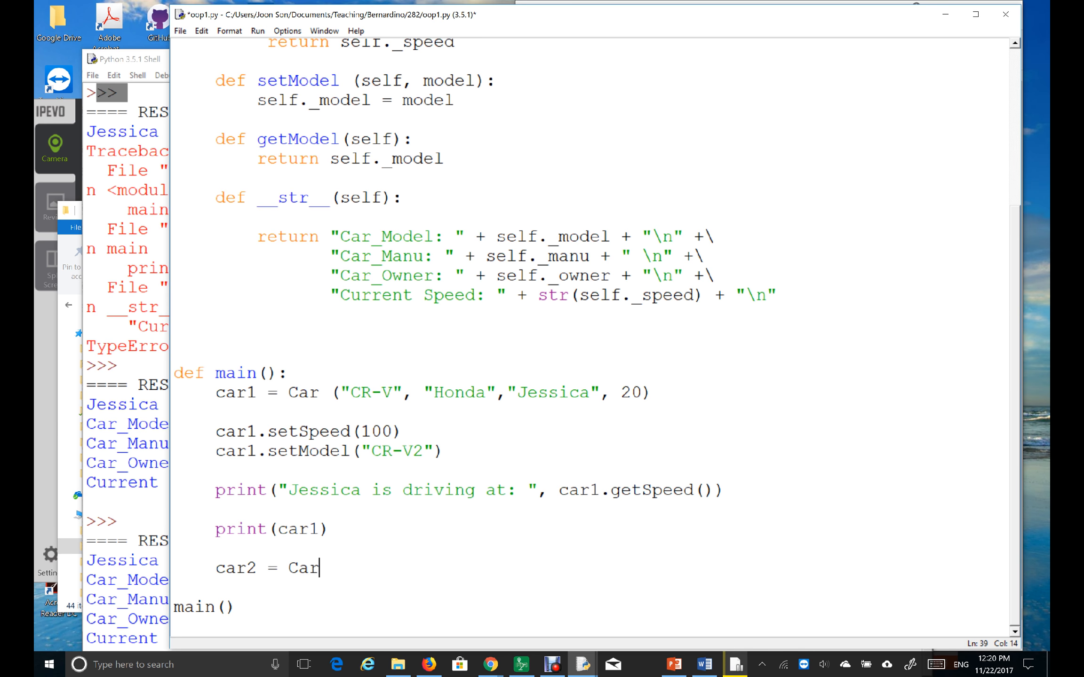
scroll(592, 339, "up", 2)
scroll(592, 339, "up", 2)
scroll(593, 339, "up", 1)
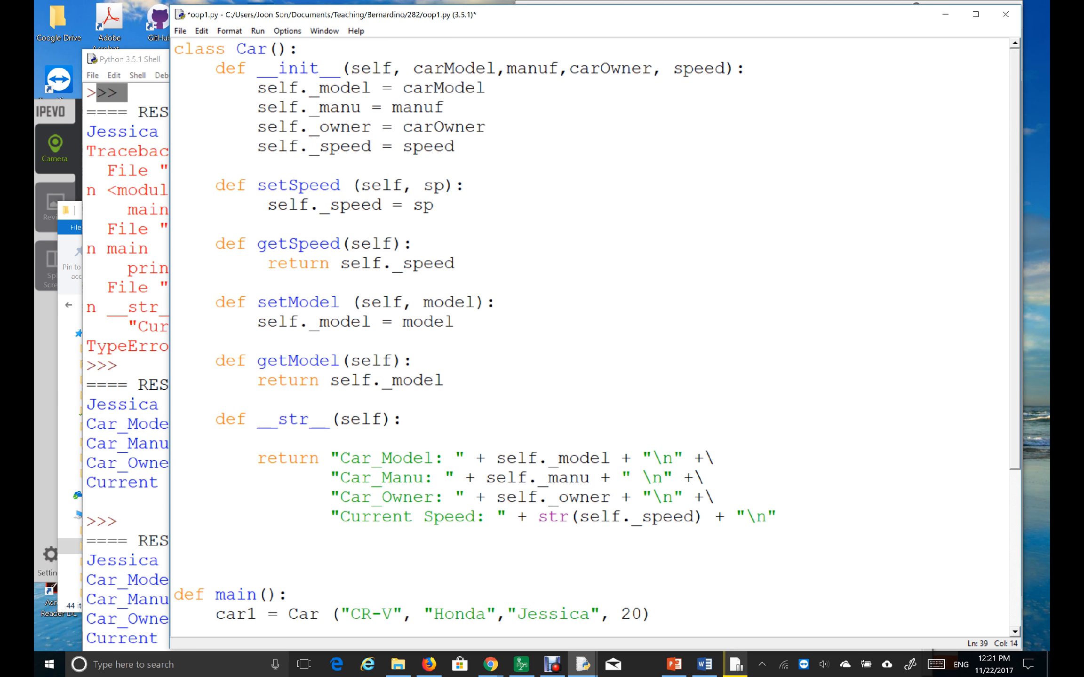
- Type = Car, checking the class name and its carModel constructor parameter
double_click(251, 48)
scroll(252, 48, "down", 2)
scroll(251, 49, "down", 2)
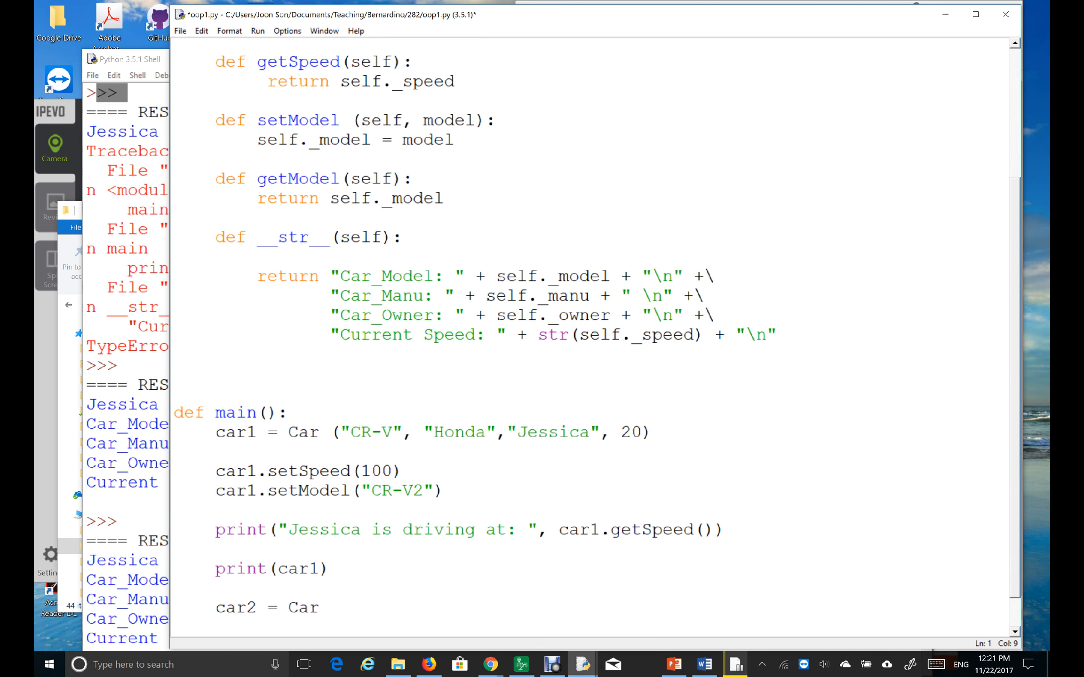
scroll(593, 339, "up", 2)
scroll(592, 338, "up", 1)
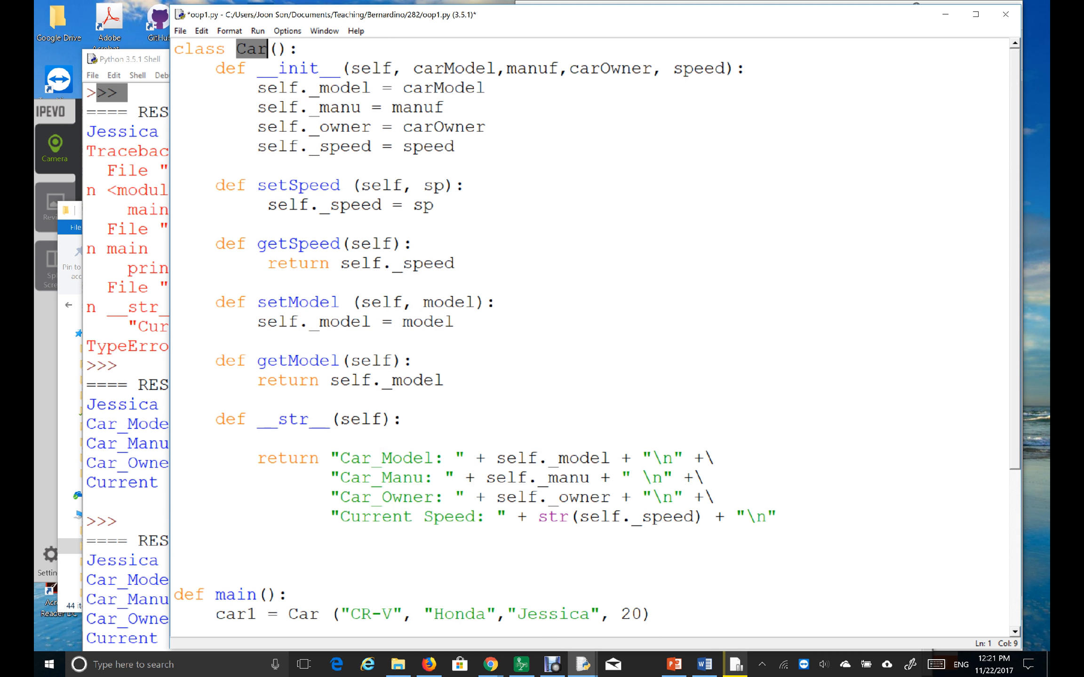
left_click_drag(413, 69, 726, 67)
scroll(593, 339, "down", 5)
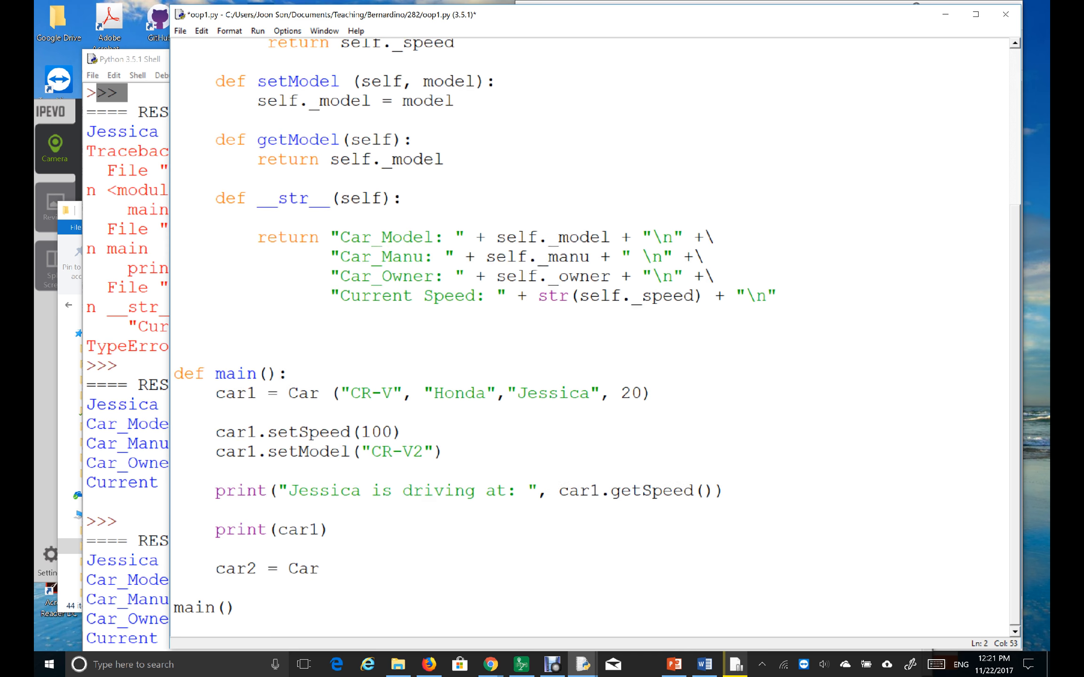
- Complete car2 = Car("Pathfinder", "Honda", "Kevin", 55) and add print(car2) below it
left_click(320, 568)
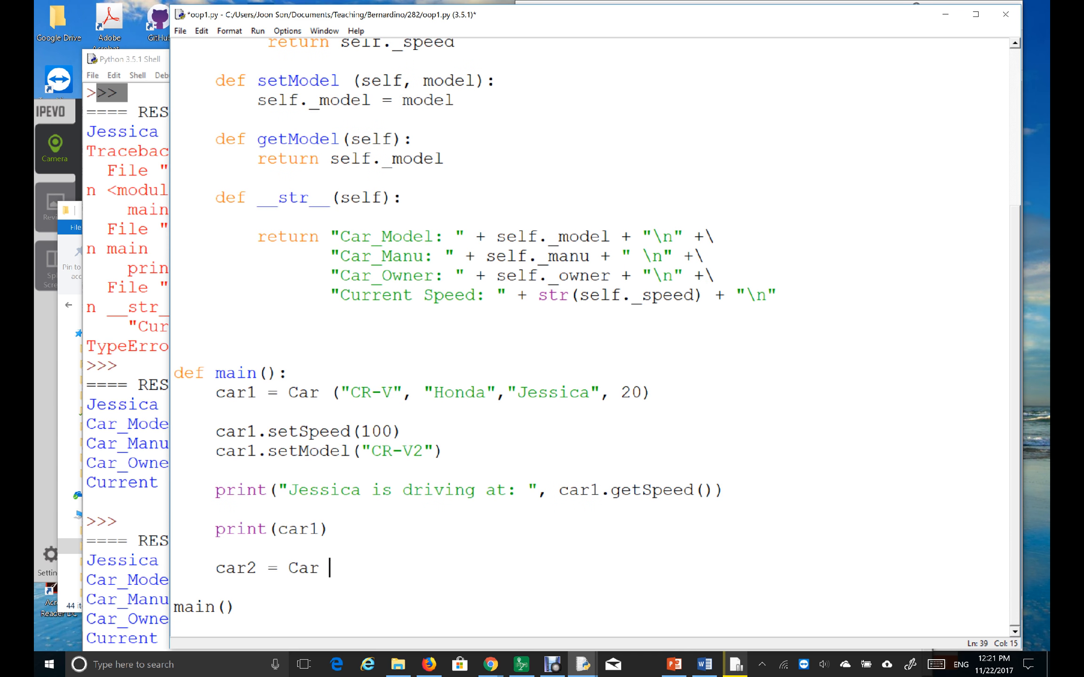
type("(\"Pat")
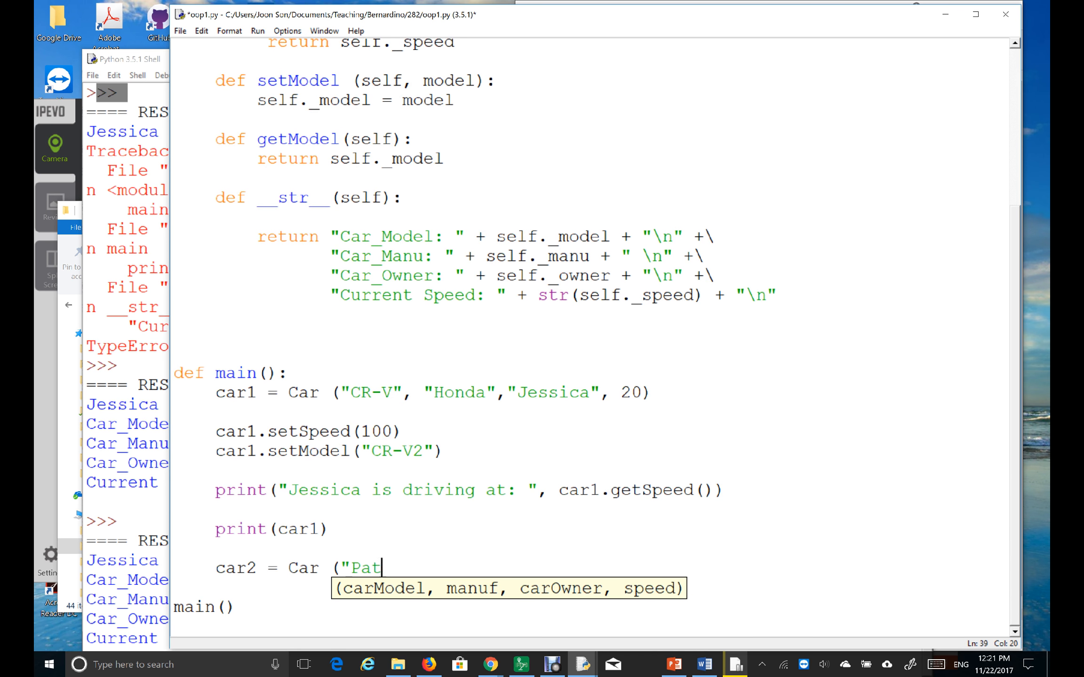
type("hfinder\"")
type(", \"Honda\"")
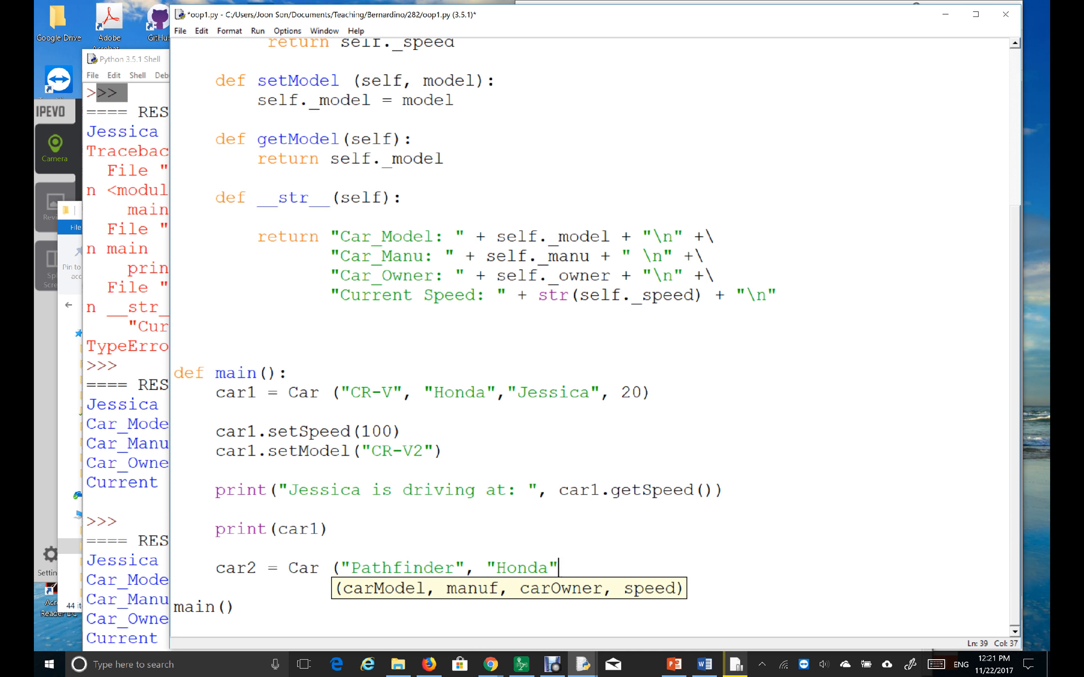
type(", \"")
type("Kevin\"")
type(", ")
type(" 55")
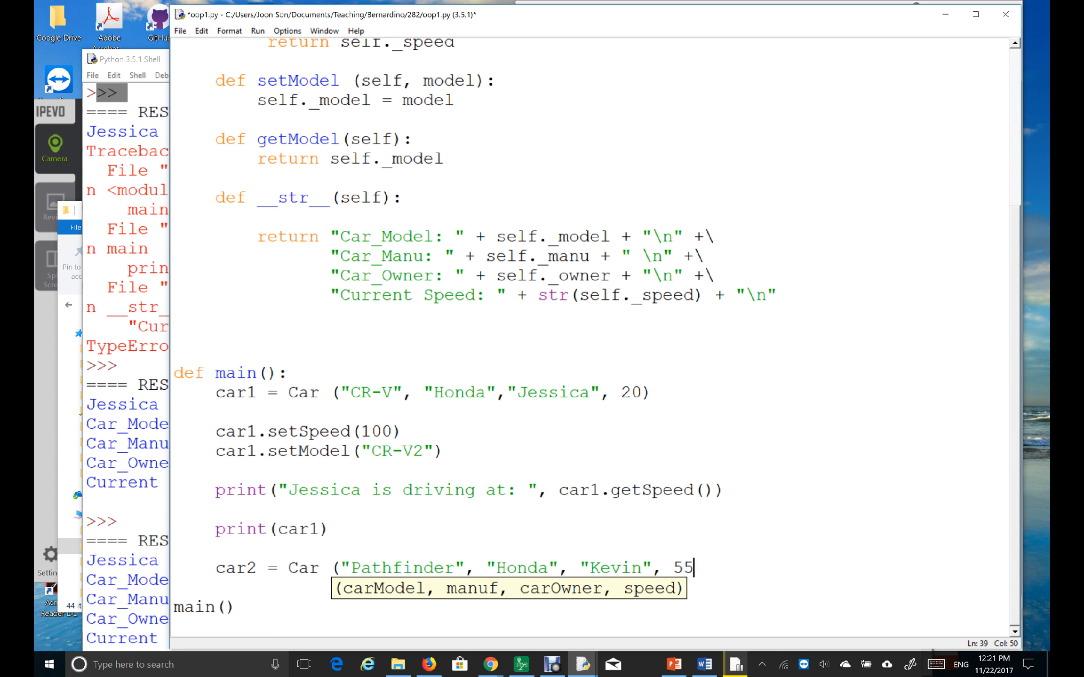
type(")")
key("Return")
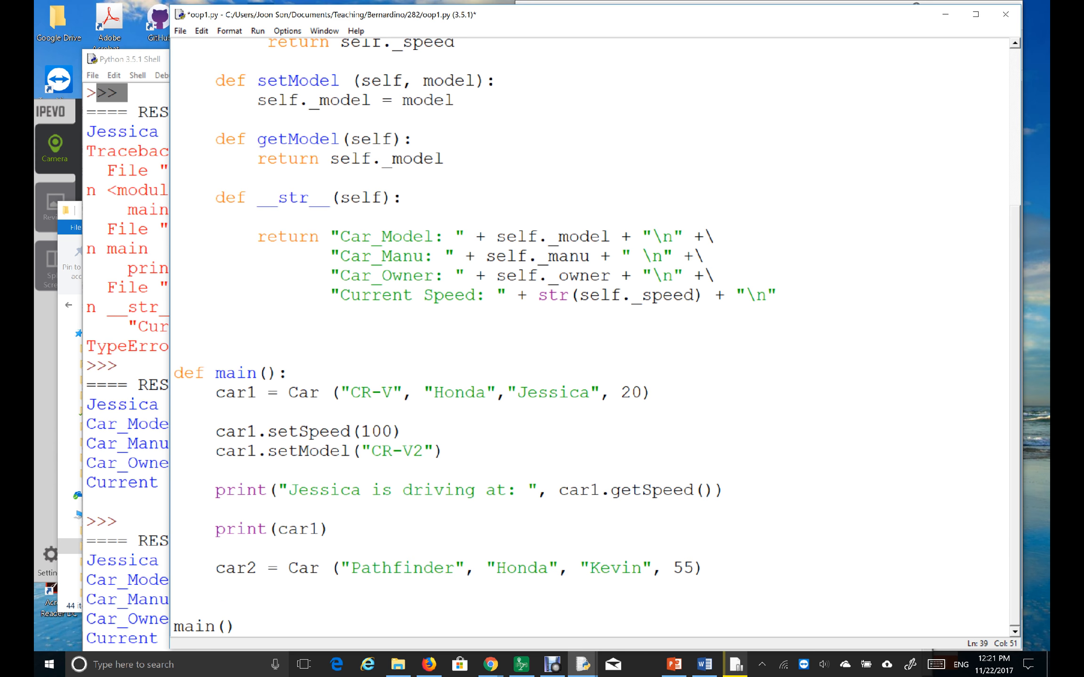
type("print (")
type("car2)")
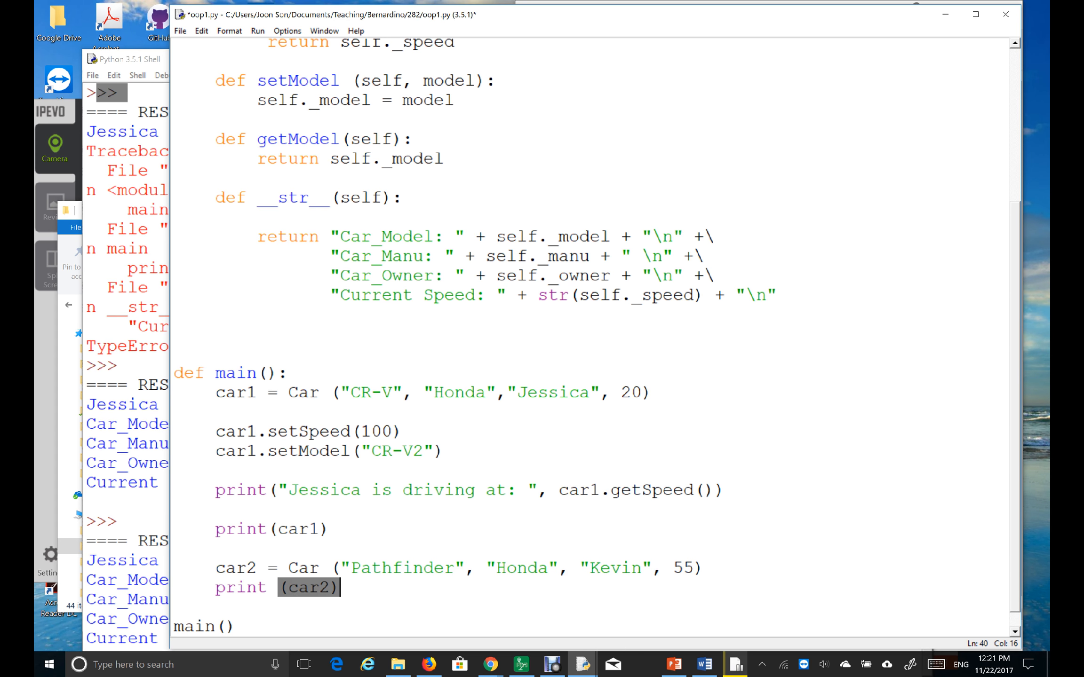
- Run the module via Alt+R and confirm saving oop1.py
key("alt+r")
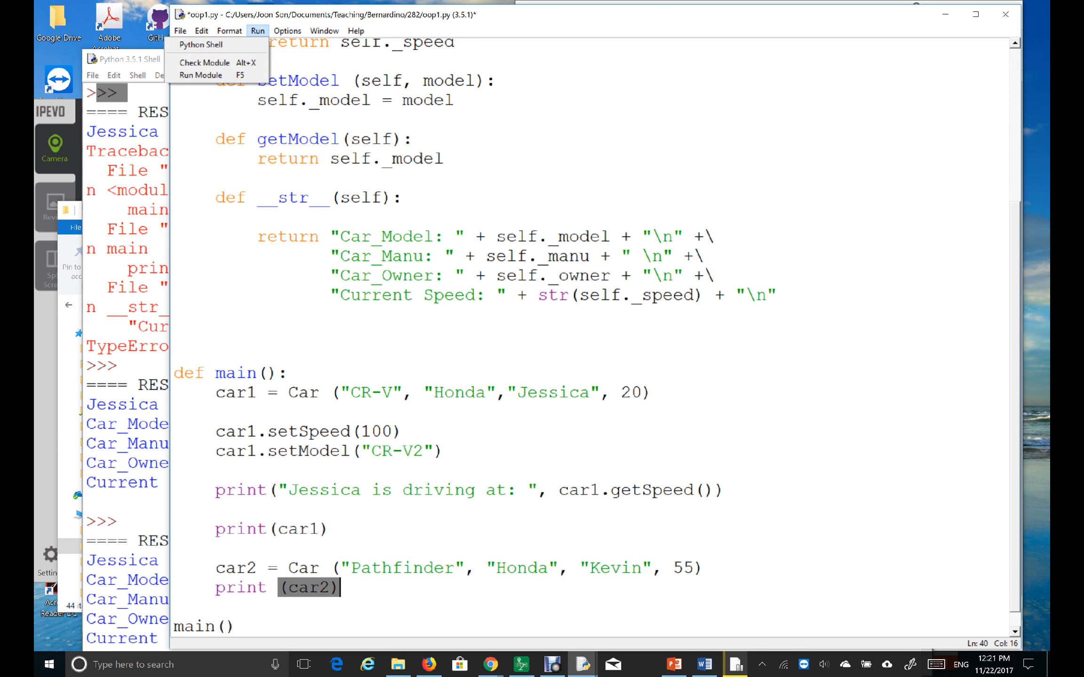
key("Down")
key("Down")
key("Return")
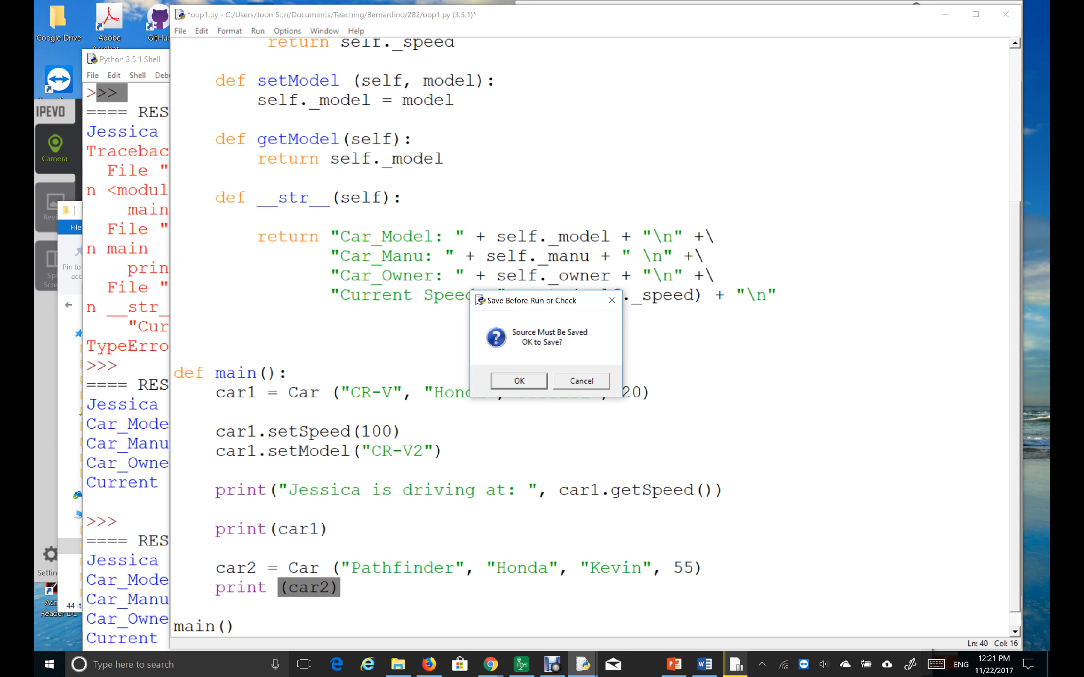
key("Return")
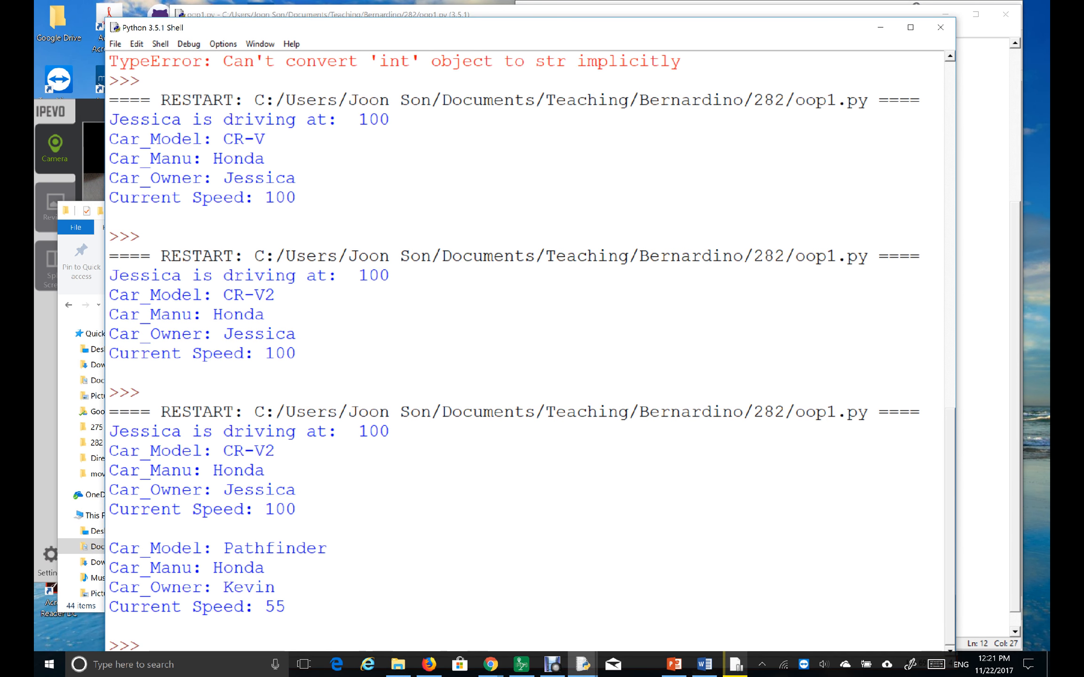
- Review both cars in the shell, including Pathfinder, Honda, Kevin, 55, then return to the editor
left_click_drag(110, 451, 109, 527)
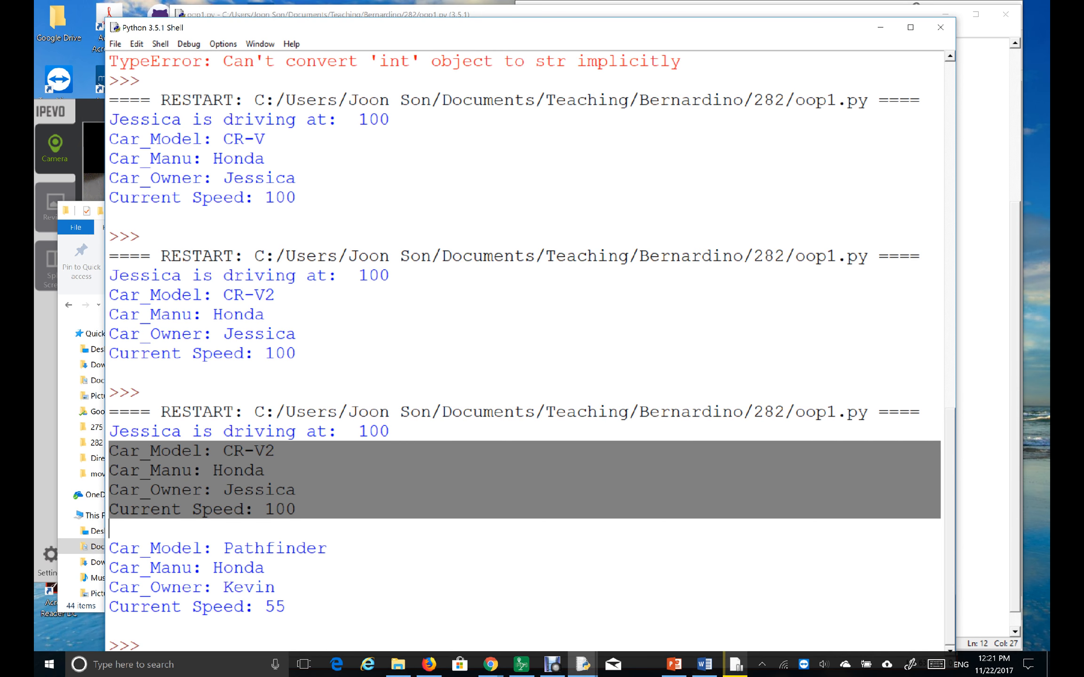
left_click_drag(109, 542, 286, 606)
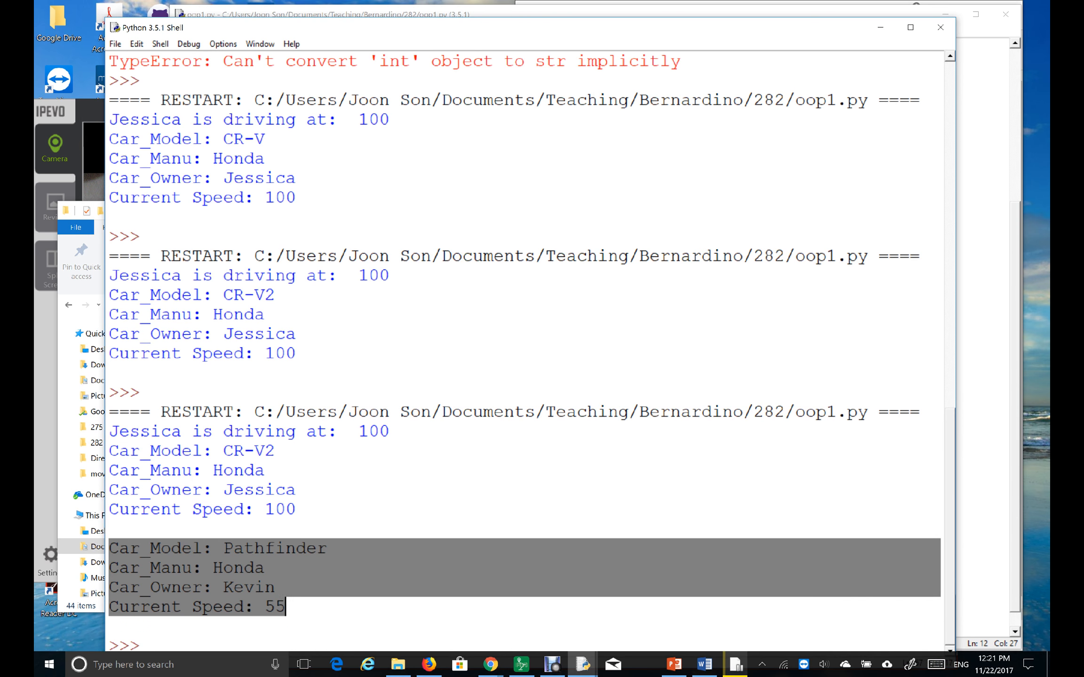
key("alt+Tab")
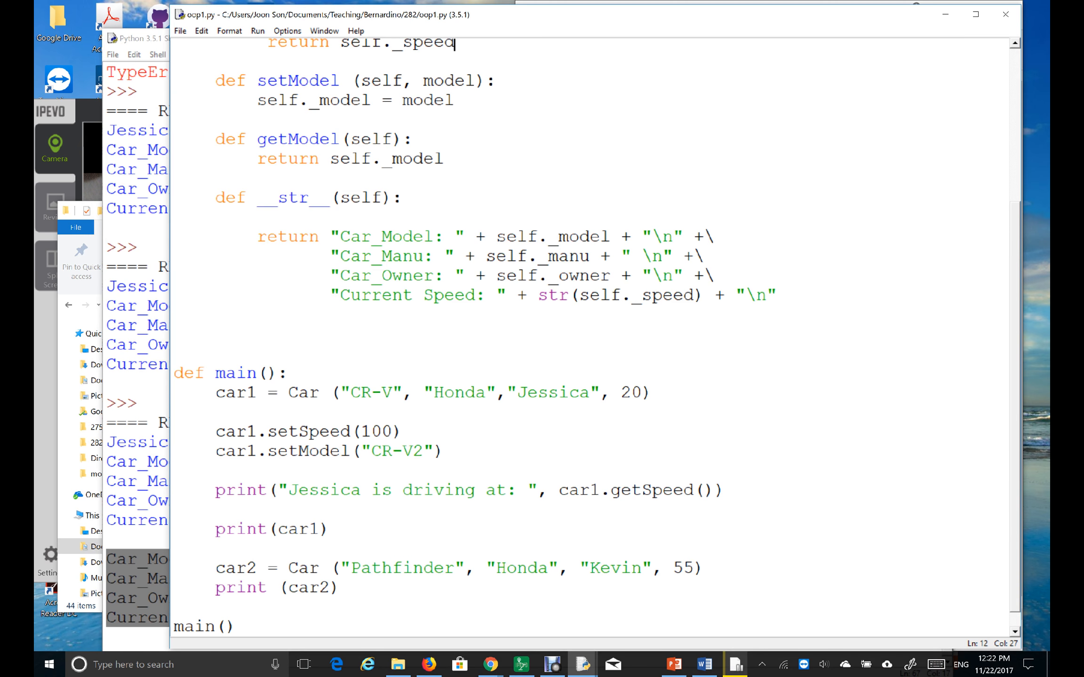
left_click_drag(287, 569, 702, 568)
scroll(703, 568, "up", 3)
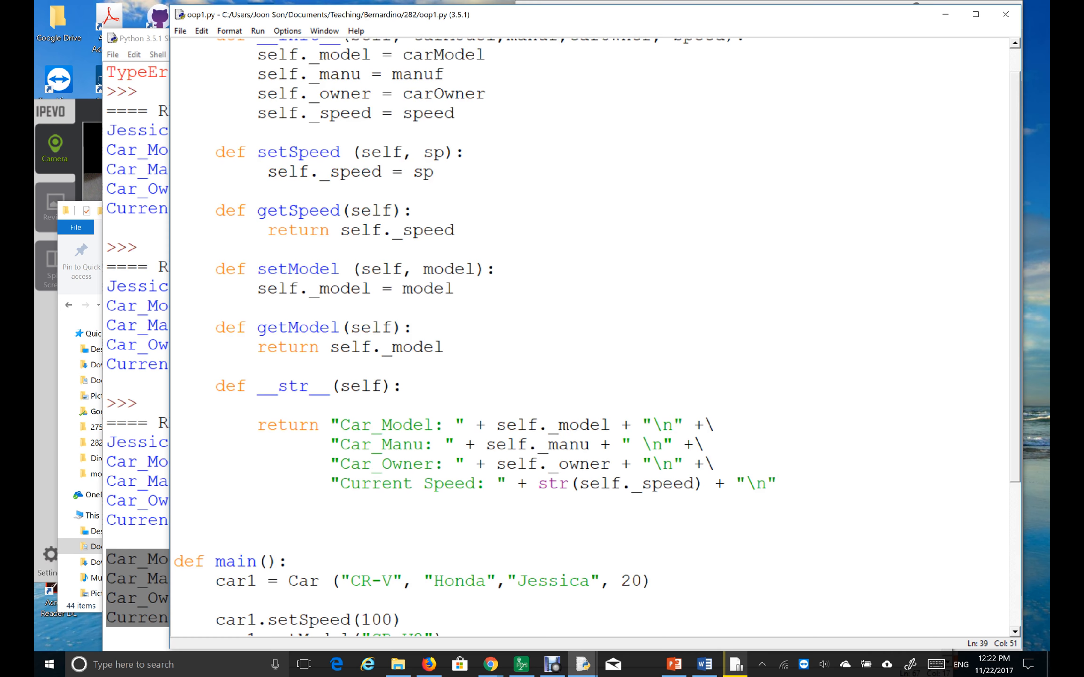
scroll(593, 339, "up", 1)
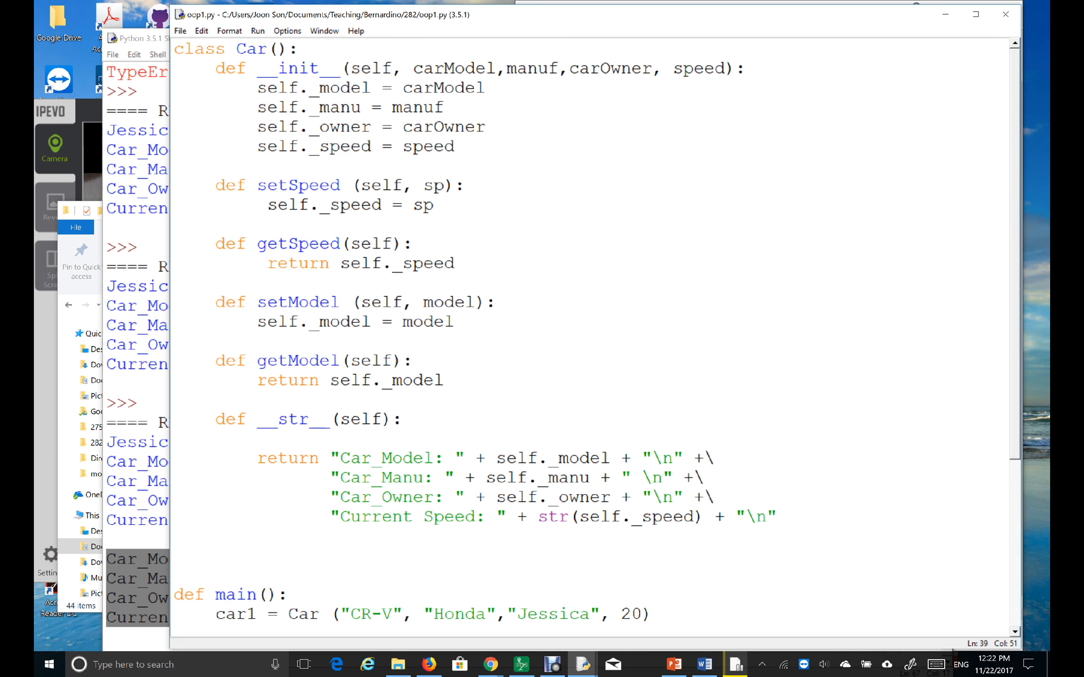
left_click_drag(406, 68, 475, 106)
left_click(319, 88)
left_click_drag(257, 88, 373, 147)
scroll(373, 146, "down", 5)
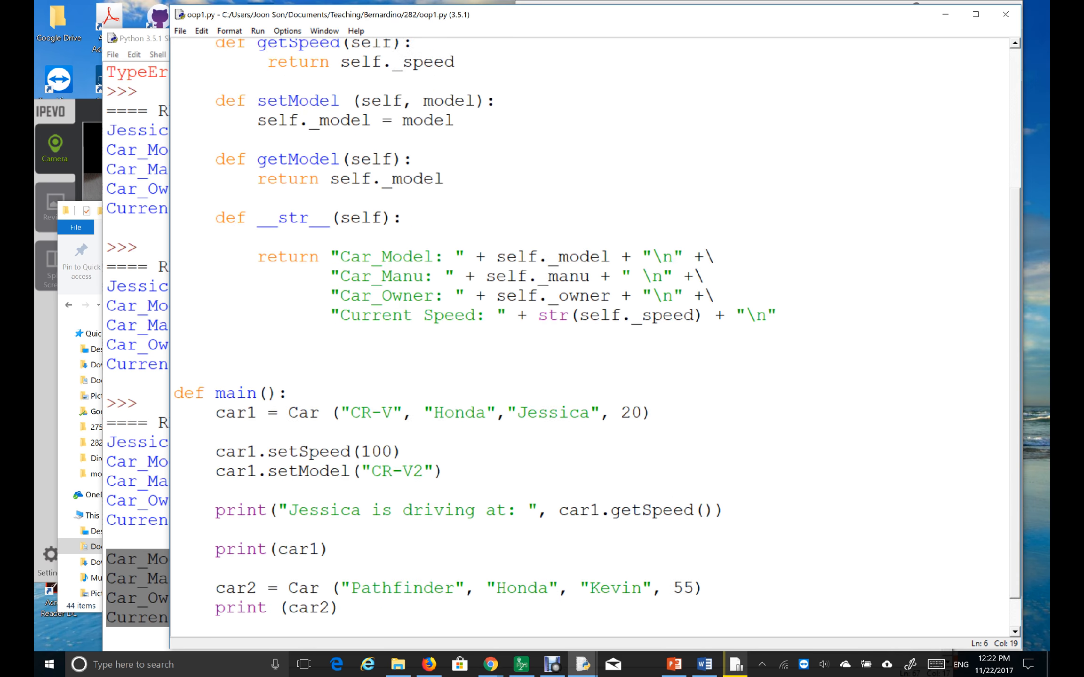
scroll(593, 339, "down", 1)
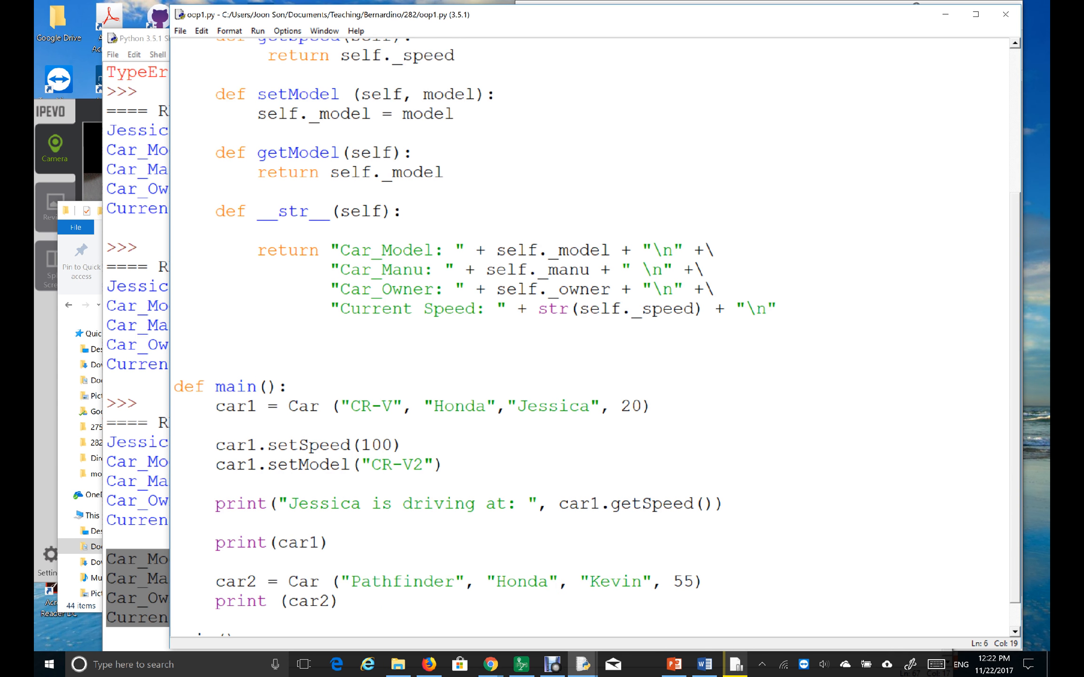
left_click_drag(288, 582, 705, 582)
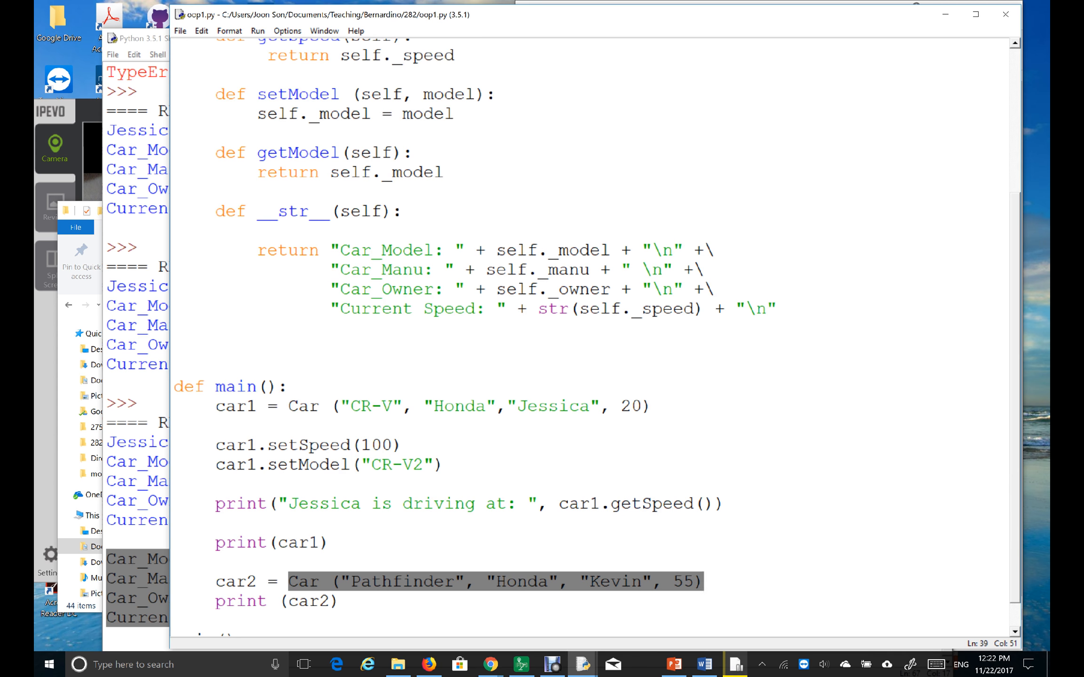
key("Home")
key("shift+Right")
key("shift+Right")
key("shift+Right")
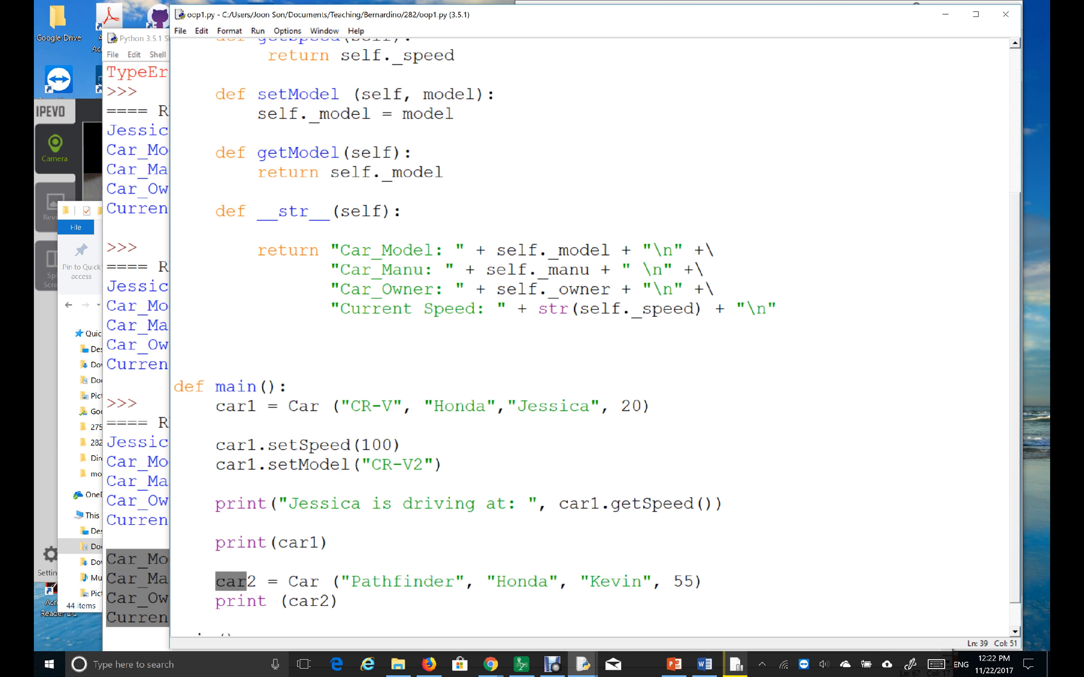
key("shift+Right")
scroll(592, 338, "down", 1)
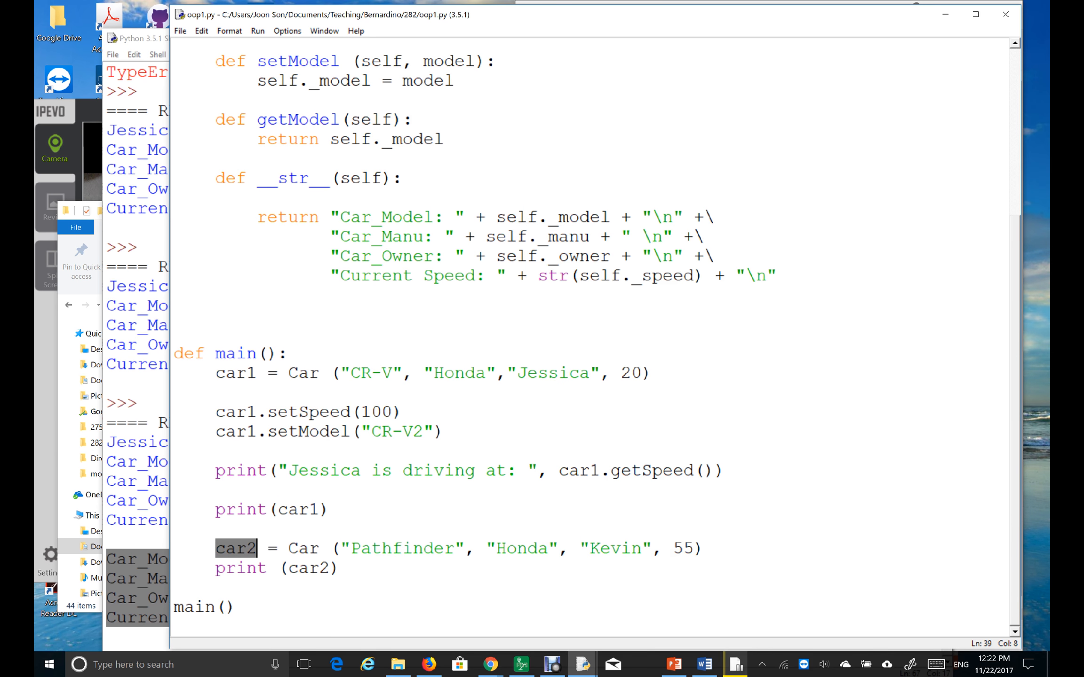